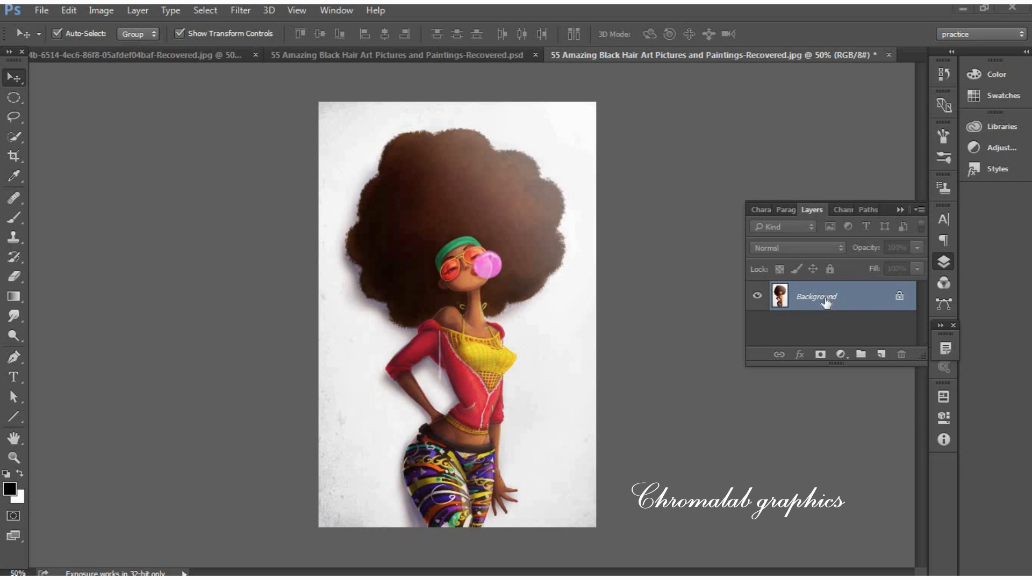
# Duplicate the background layer and add a Brightness/Contrast adjustment with brightness -150 and contrast 23
pyautogui.hotkey('ctrl', 'j')
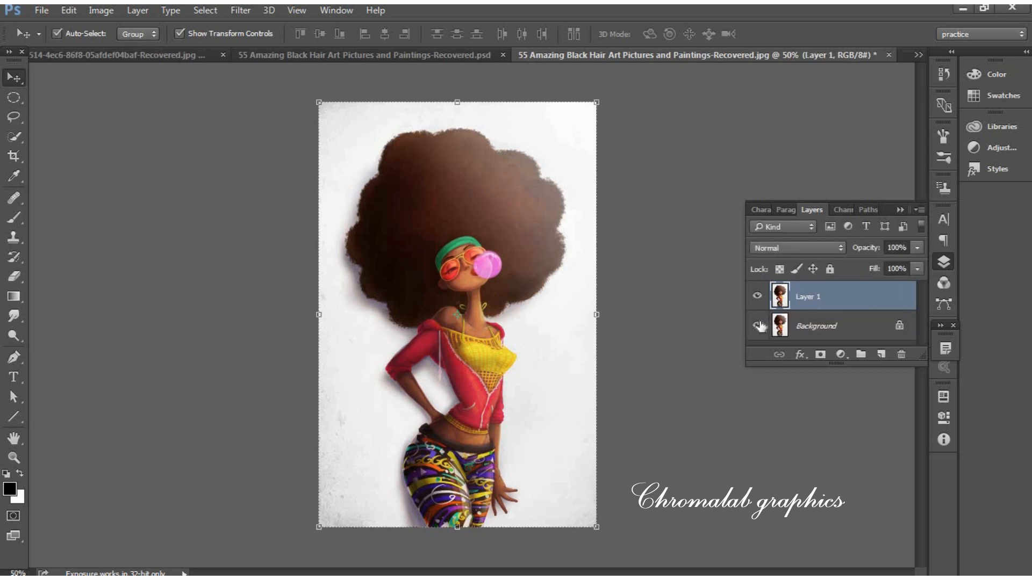
pyautogui.click(841, 355)
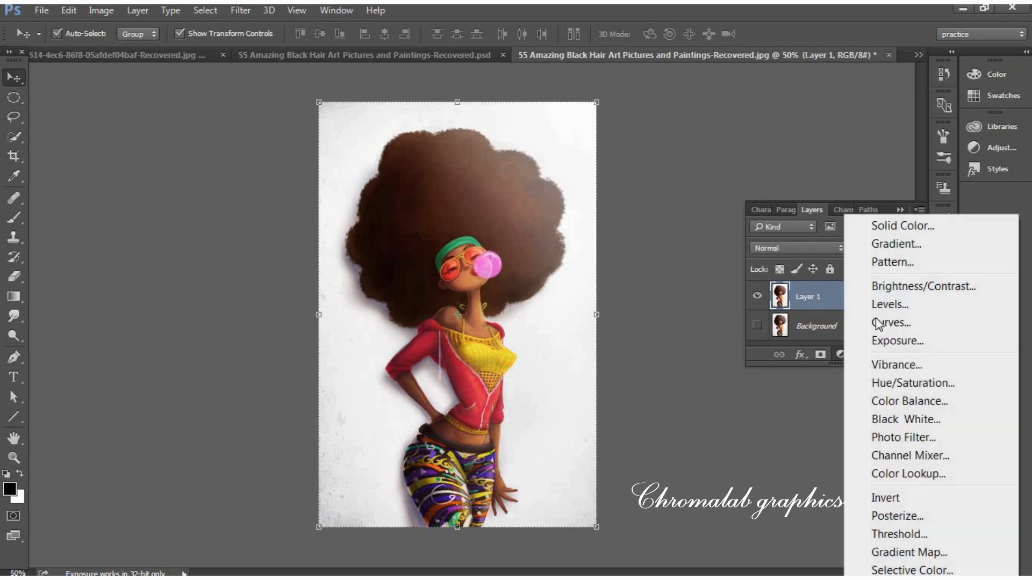
pyautogui.click(942, 287)
pyautogui.moveTo(804, 391); pyautogui.dragTo(727, 392)
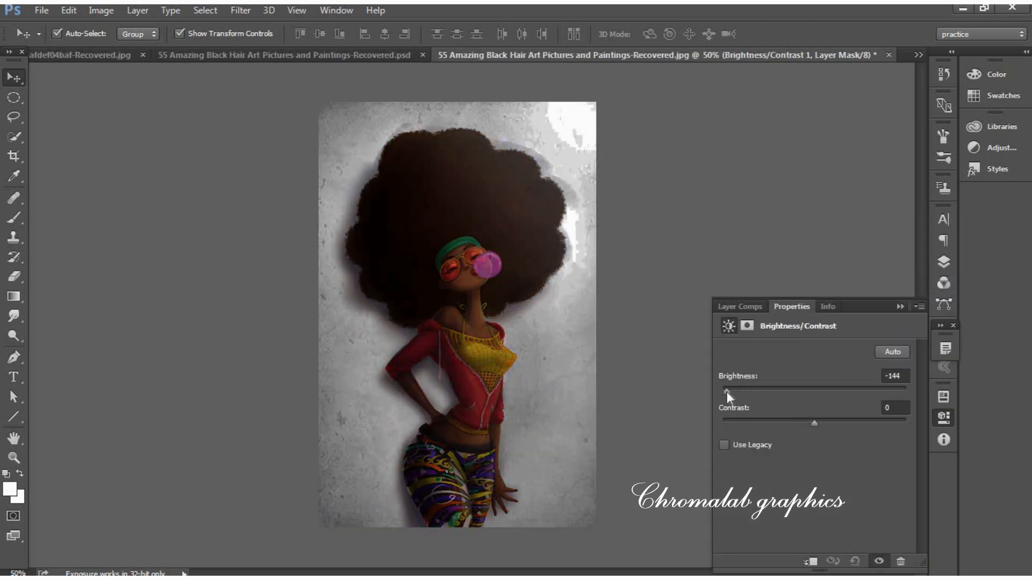
pyautogui.moveTo(814, 422); pyautogui.dragTo(835, 422)
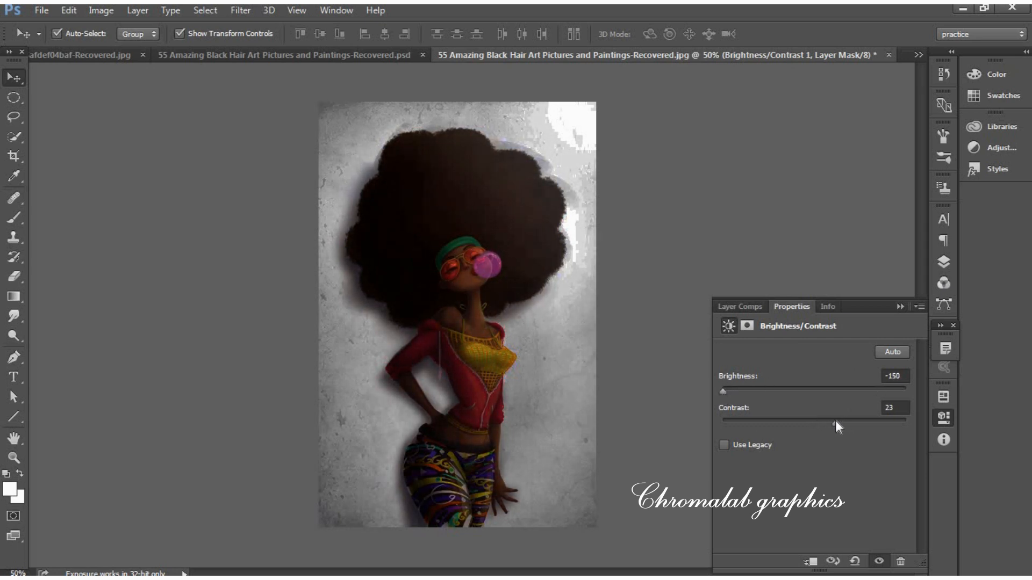
pyautogui.click(900, 307)
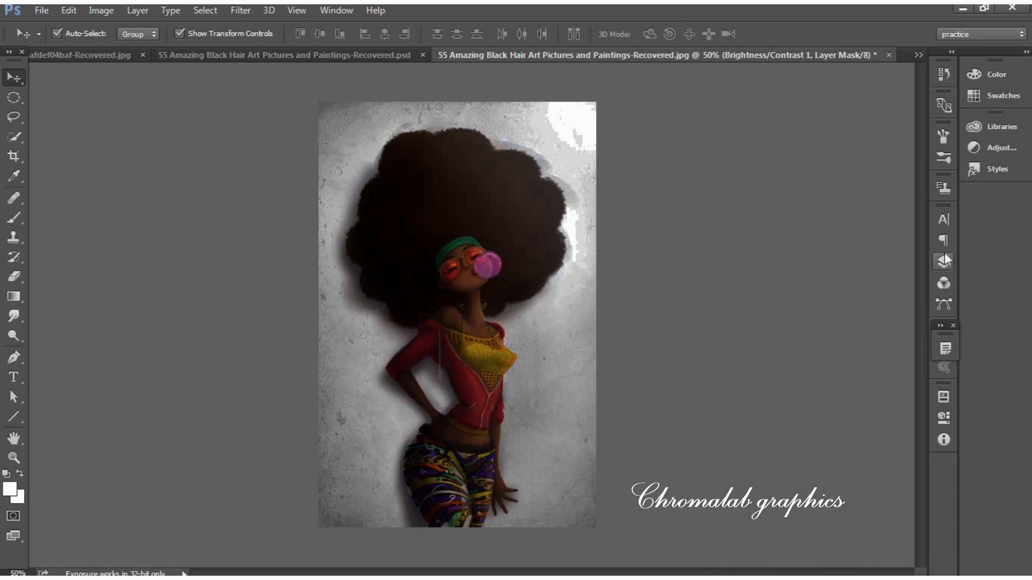
pyautogui.click(947, 260)
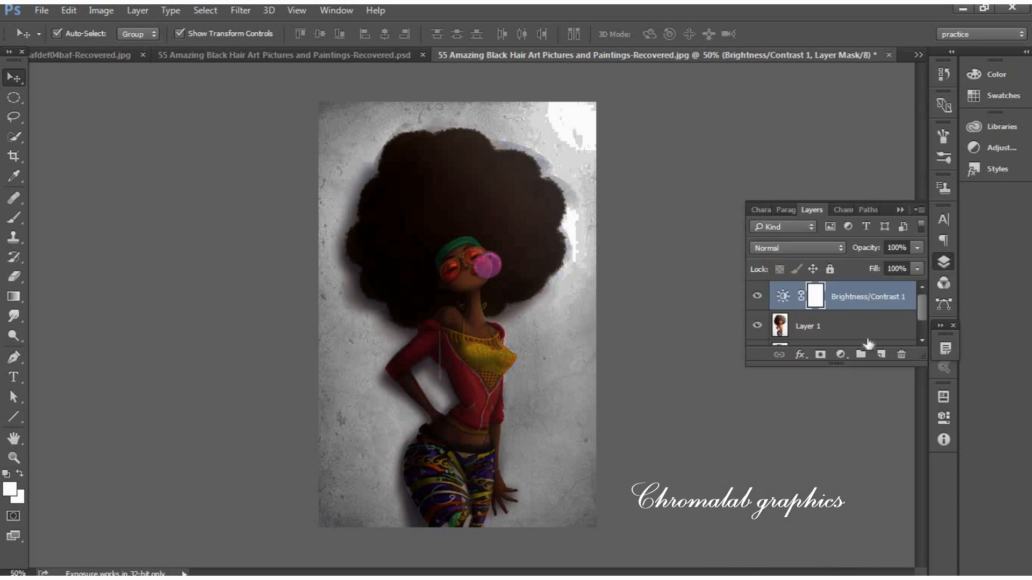
# Add a Levels adjustment layer on top with the white output level set to 175
pyautogui.click(846, 357)
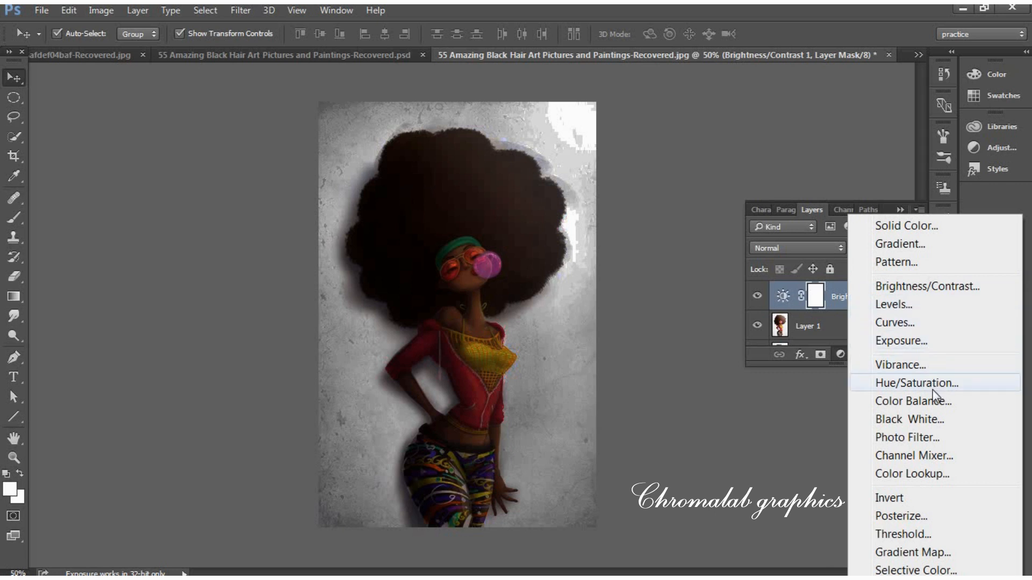
pyautogui.click(930, 305)
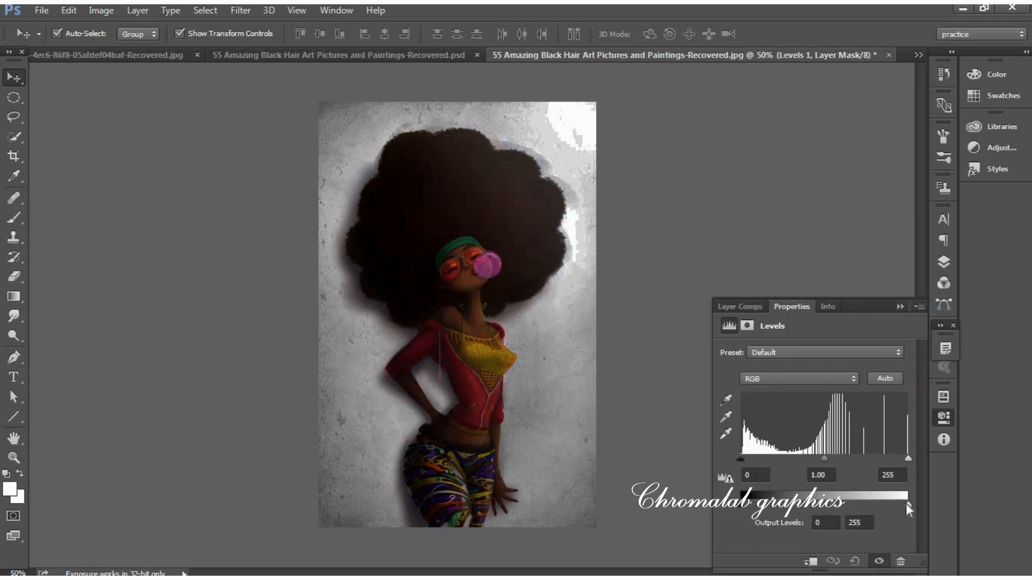
pyautogui.moveTo(906, 502); pyautogui.dragTo(855, 504)
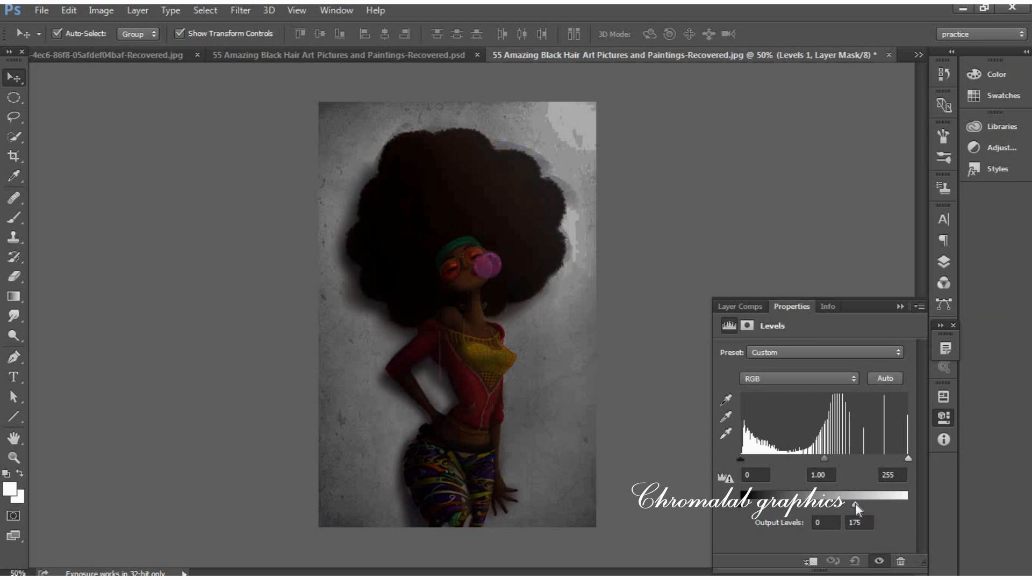
pyautogui.click(900, 306)
pyautogui.click(944, 261)
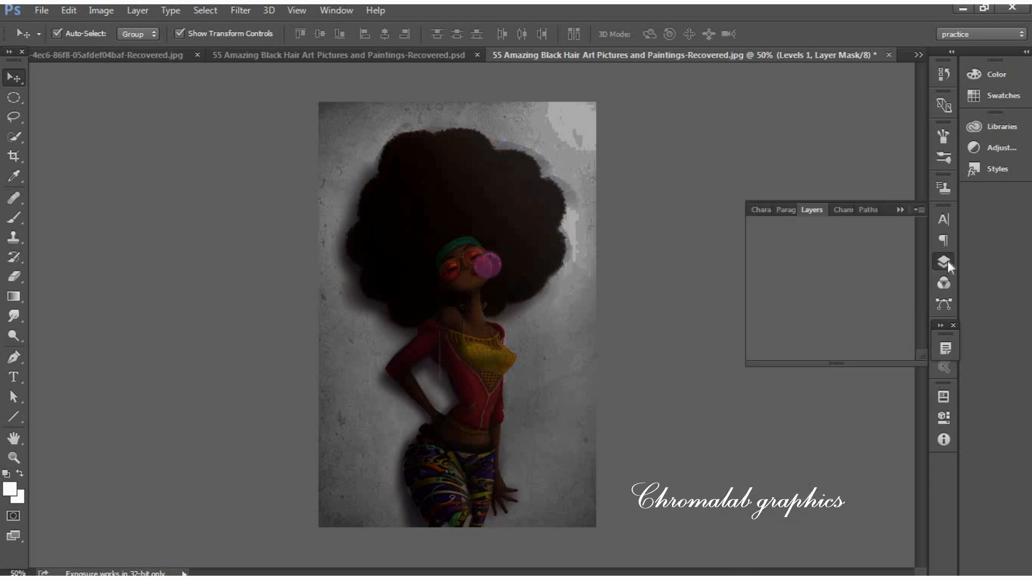
# Add a Hue/Saturation adjustment layer on top with lightness set to -46
pyautogui.click(841, 355)
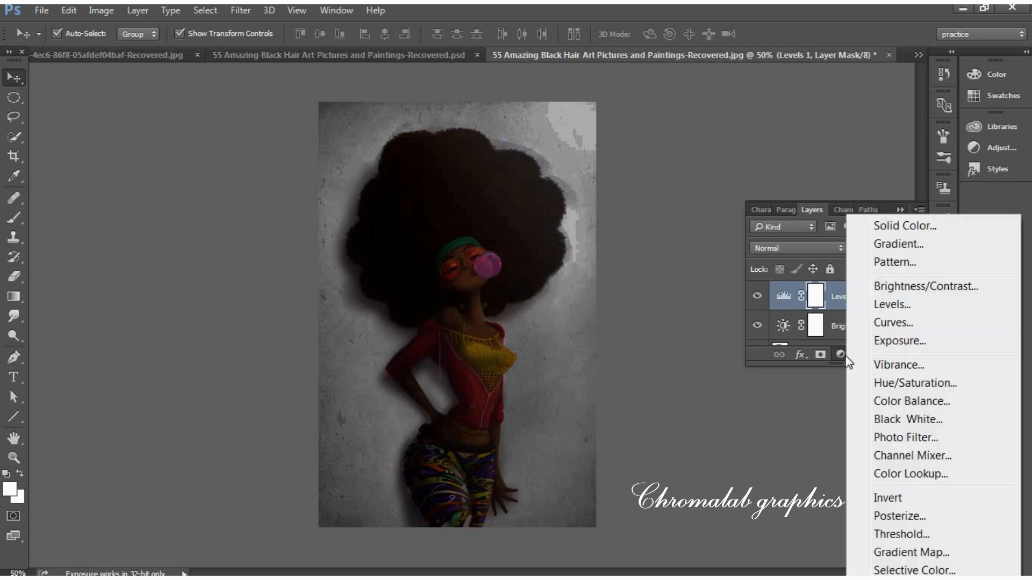
pyautogui.click(927, 383)
pyautogui.moveTo(811, 469); pyautogui.dragTo(768, 473)
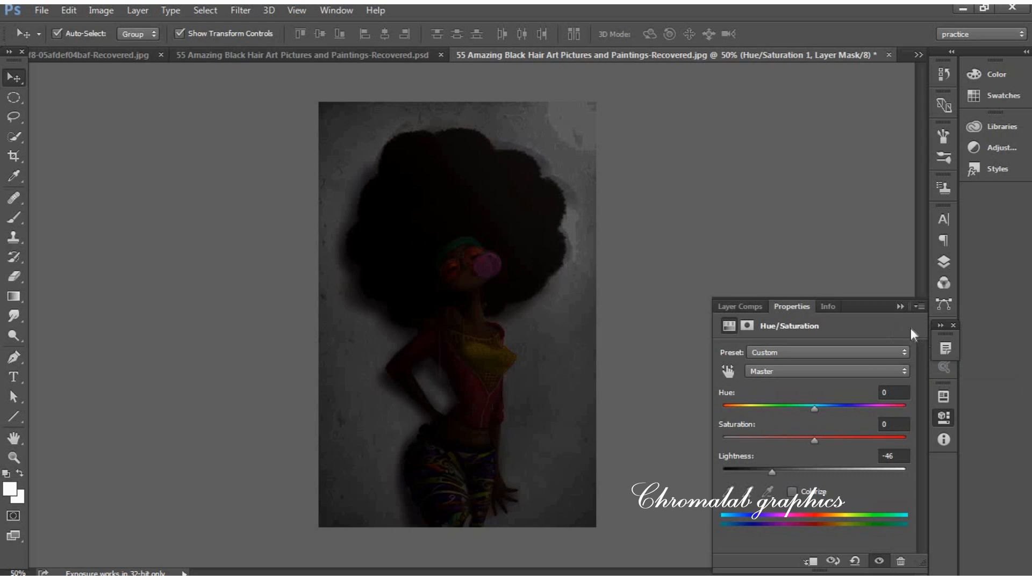
pyautogui.click(900, 307)
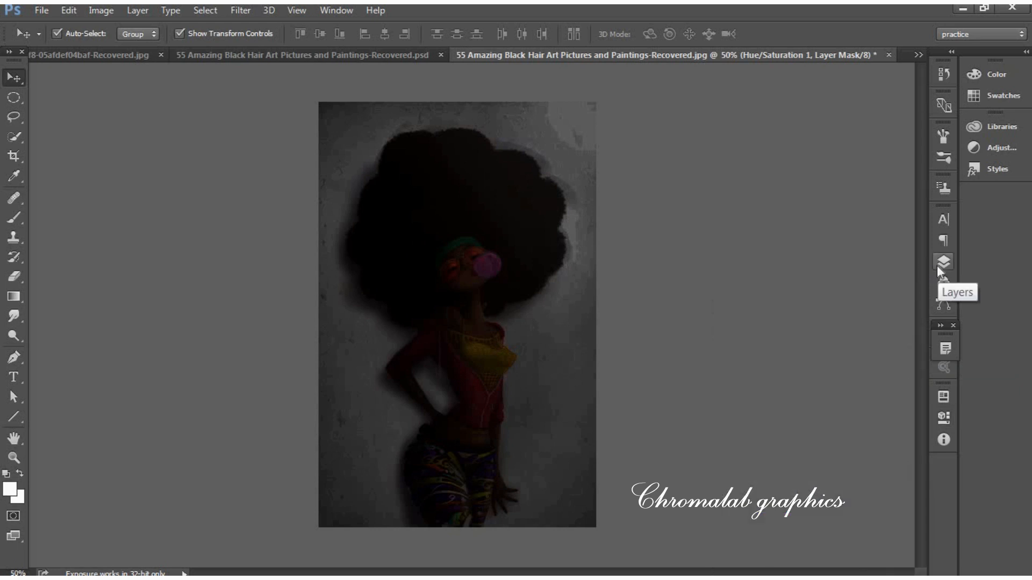
pyautogui.click(938, 267)
# Hide the Hue/Saturation, Levels and Brightness/Contrast adjustment layers
pyautogui.scroll(-1, 918, 305)
pyautogui.scroll(1, 919, 305)
pyautogui.click(756, 297)
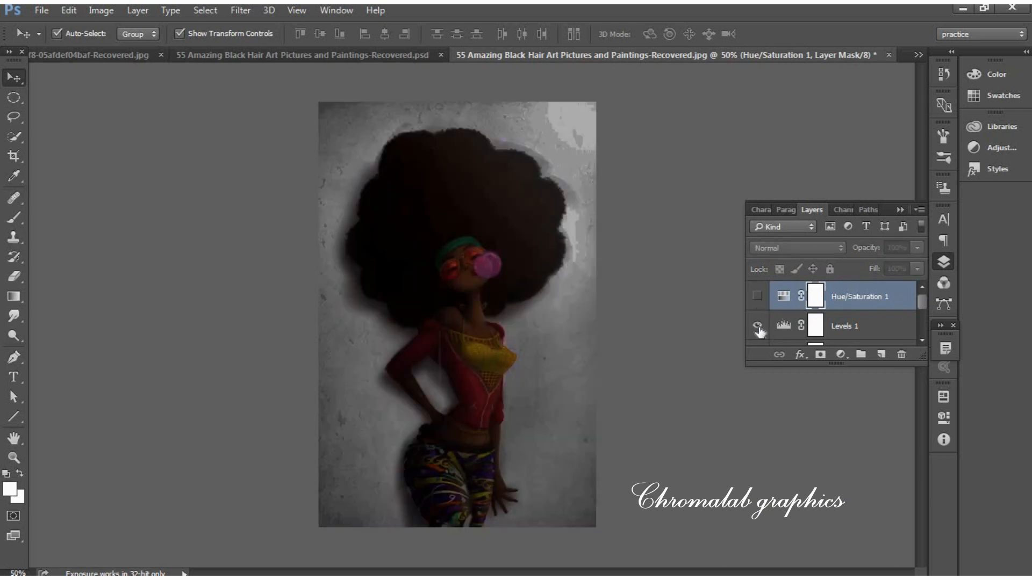
pyautogui.click(757, 325)
pyautogui.scroll(-3, 920, 315)
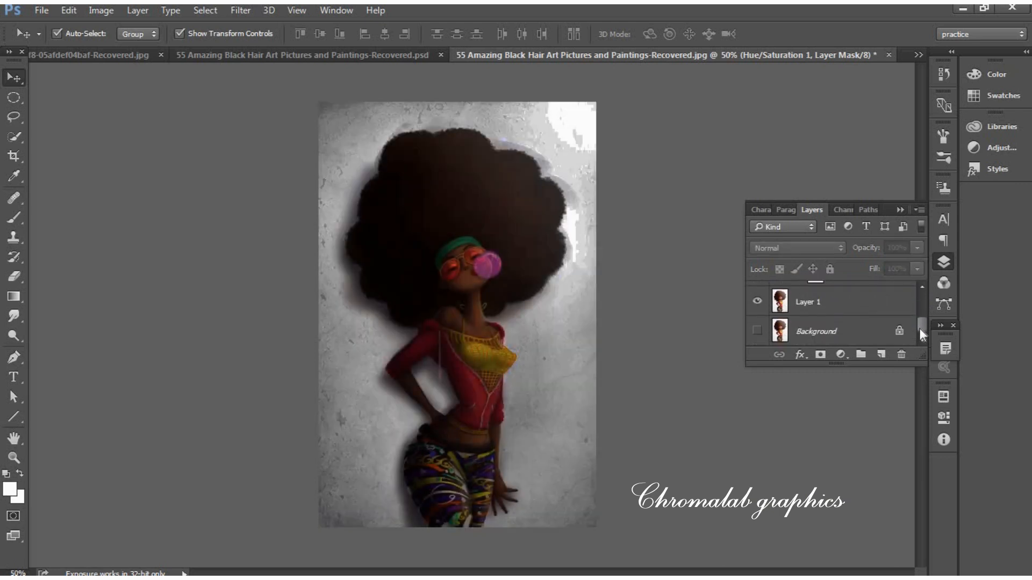
pyautogui.scroll(2, 920, 318)
pyautogui.click(757, 308)
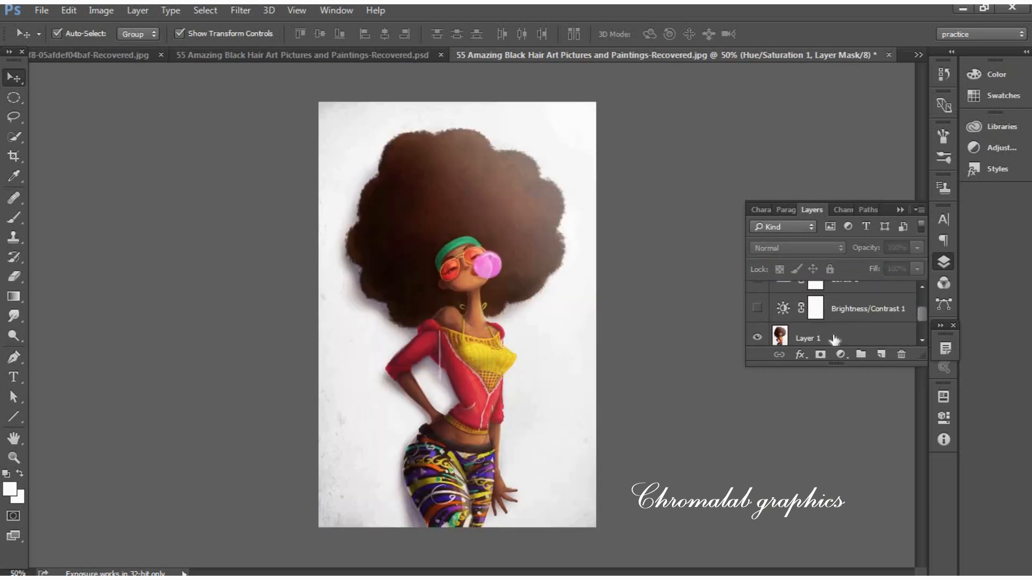
# Trace the outer edge of the woman's green headband on Layer 1 with the Pen tool
pyautogui.click(433, 292)
pyautogui.hotkey('ctrl', '+')
pyautogui.hotkey('ctrl', '+')
pyautogui.hotkey('ctrl', '+')
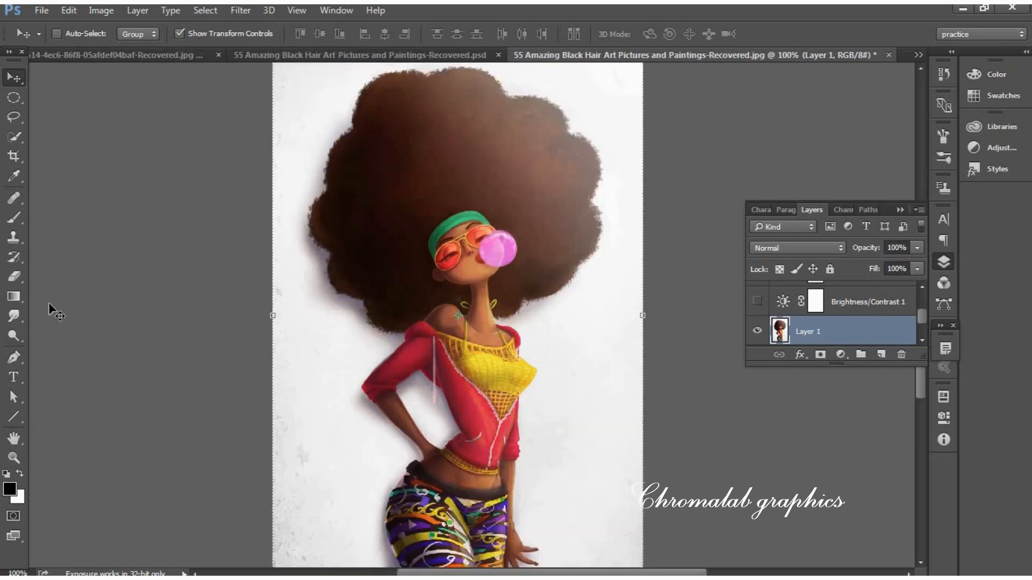
pyautogui.click(898, 209)
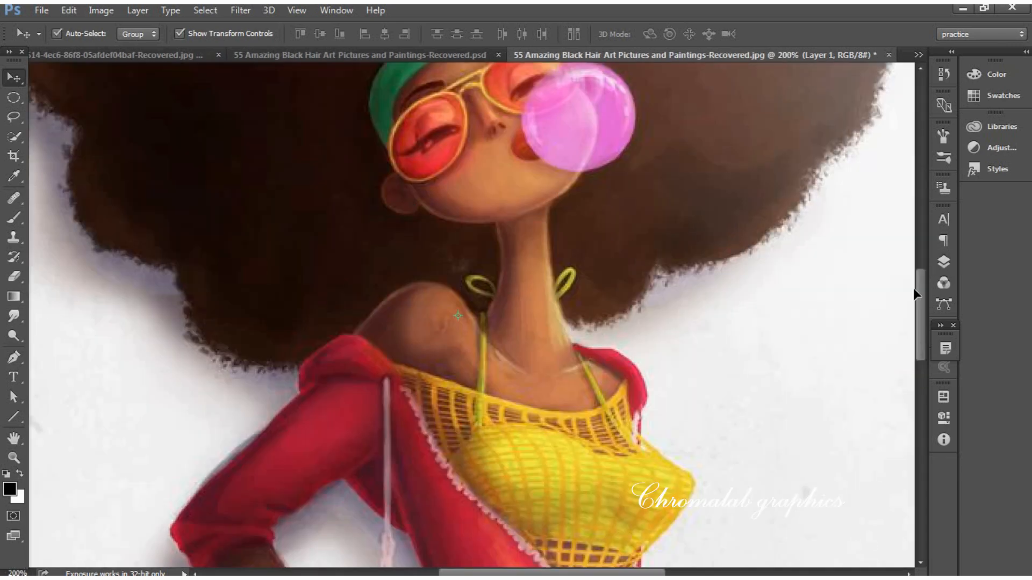
pyautogui.scroll(5, 914, 258)
pyautogui.scroll(1, 925, 269)
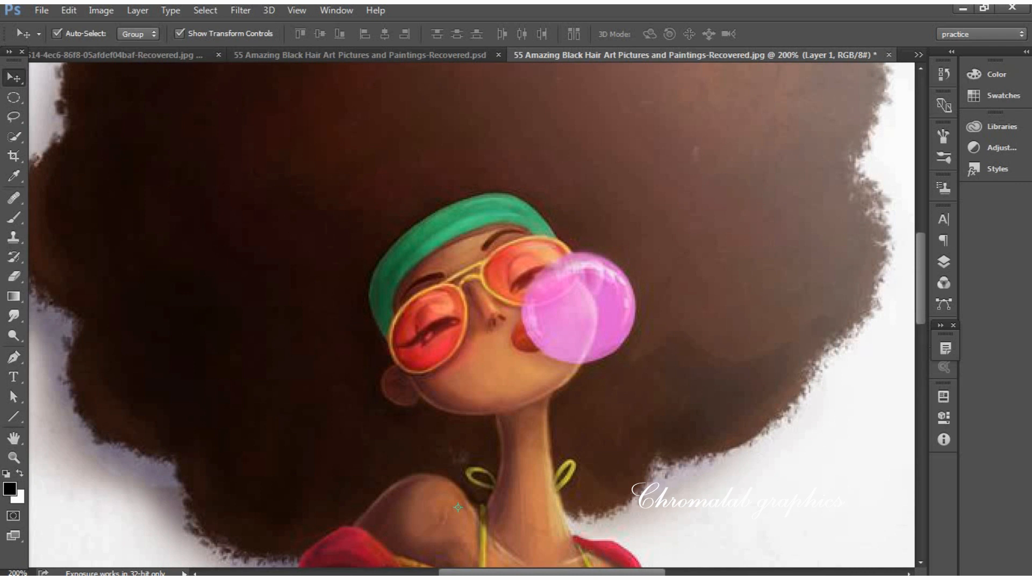
pyautogui.click(14, 357)
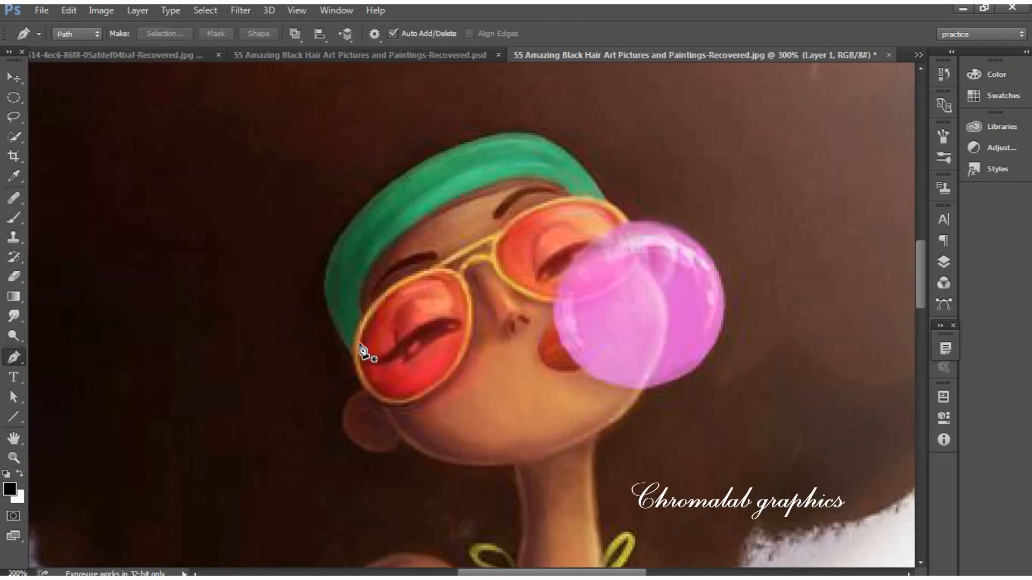
pyautogui.click(351, 358)
pyautogui.click(330, 319)
pyautogui.click(327, 265)
pyautogui.click(372, 199)
pyautogui.click(423, 159)
pyautogui.click(444, 151)
pyautogui.click(466, 143)
pyautogui.moveTo(517, 133); pyautogui.dragTo(538, 136)
pyautogui.moveTo(571, 158); pyautogui.dragTo(582, 169)
pyautogui.moveTo(601, 192); pyautogui.dragTo(610, 203)
# Trace the headband's inner edge to close the path, and copy the enclosed area to a new layer
pyautogui.click(587, 196)
pyautogui.click(569, 194)
pyautogui.moveTo(553, 181); pyautogui.dragTo(542, 178)
pyautogui.moveTo(490, 186); pyautogui.dragTo(463, 195)
pyautogui.moveTo(419, 222); pyautogui.dragTo(403, 232)
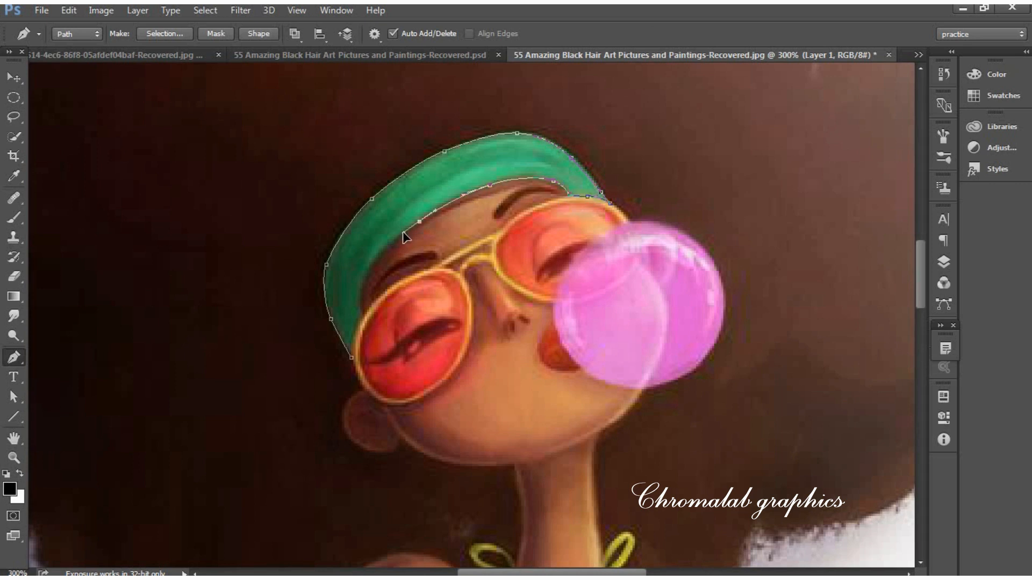
pyautogui.click(351, 357)
pyautogui.hotkey('ctrl', 'Return')
pyautogui.hotkey('ctrl', 'j')
# Trace the yellow loop on the left side of the woman's neck on Layer 1 with the Pen tool
pyautogui.click(943, 262)
pyautogui.click(849, 328)
pyautogui.click(943, 262)
pyautogui.scroll(-5, 511, 352)
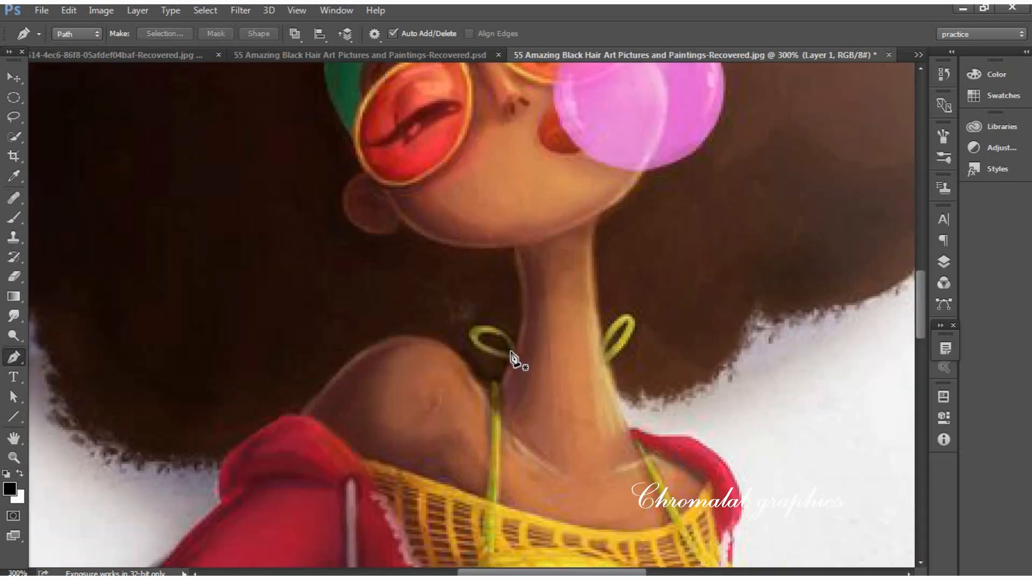
pyautogui.click(480, 341)
pyautogui.click(470, 341)
pyautogui.click(509, 360)
pyautogui.click(515, 349)
pyautogui.click(500, 330)
pyautogui.click(469, 328)
# Trace the yellow loop on the neck's other side and copy the traced loops to a new layer
pyautogui.click(625, 321)
pyautogui.click(608, 353)
pyautogui.click(626, 321)
pyautogui.click(605, 368)
pyautogui.click(605, 333)
pyautogui.hotkey('ctrl', 'Return')
pyautogui.hotkey('ctrl', 'j')
# On Layer 1, trace the jacket's hanging drawstring and the short white trim beside the yellow top with the Pen tool
pyautogui.click(943, 262)
pyautogui.click(817, 302)
pyautogui.click(899, 209)
pyautogui.scroll(-5, 537, 258)
pyautogui.click(344, 372)
pyautogui.click(338, 411)
pyautogui.click(347, 447)
pyautogui.click(364, 385)
pyautogui.click(357, 166)
pyautogui.click(349, 139)
pyautogui.click(725, 189)
pyautogui.click(726, 218)
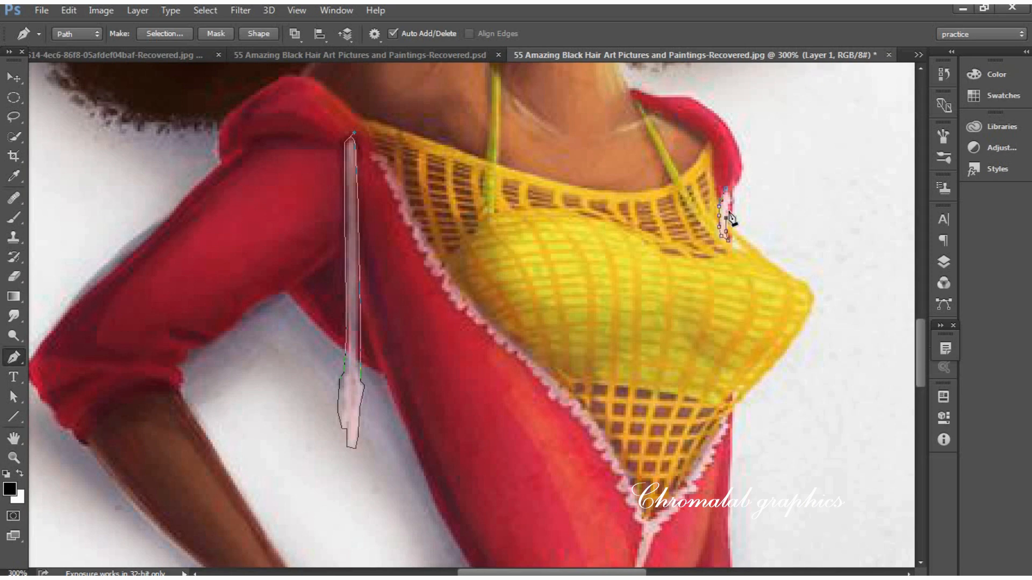
# Select the jacket's pale zipper trim with the Quick Selection tool and undo the unwanted selection strokes
pyautogui.click(14, 136)
pyautogui.click(150, 34)
pyautogui.moveTo(430, 257); pyautogui.dragTo(607, 448)
pyautogui.scroll(-5, 636, 358)
pyautogui.hotkey('ctrl', 'alt', 'z')
pyautogui.hotkey('ctrl', 'alt', 'z')
pyautogui.hotkey('ctrl', 'alt', 'z')
pyautogui.hotkey('ctrl', 'alt', 'z')
pyautogui.hotkey('ctrl', 'alt', 'z')
# Trace the two pale pocket edges on the jacket with the Pen tool and turn the paths into a selection
pyautogui.press('p')
pyautogui.click(562, 345)
pyautogui.click(516, 385)
pyautogui.click(489, 384)
pyautogui.click(553, 357)
pyautogui.click(562, 345)
pyautogui.click(664, 360)
pyautogui.click(672, 384)
pyautogui.click(667, 410)
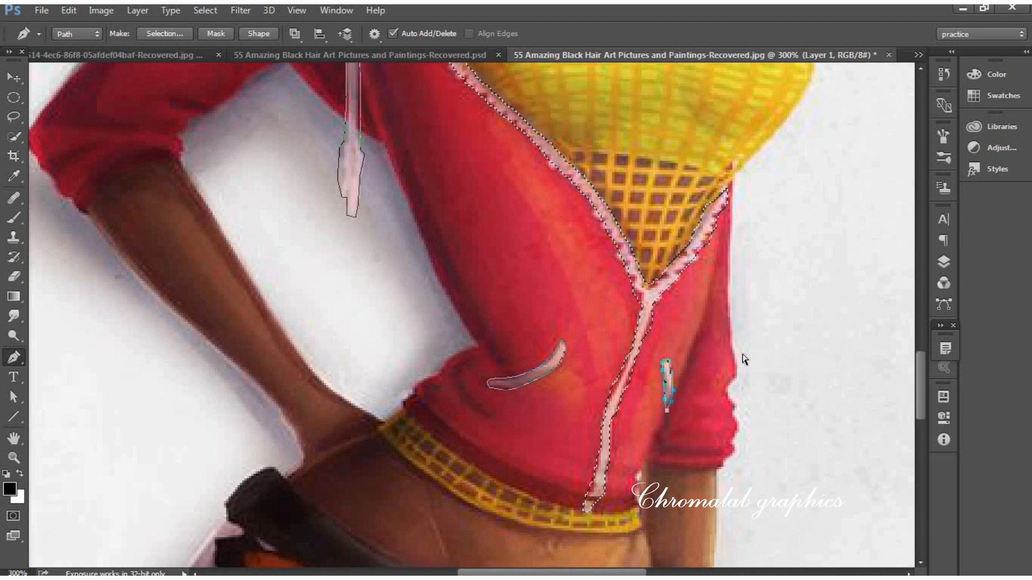
pyautogui.hotkey('ctrl', 'Return')
# Brush along the jacket's zipper trim with the Quick Selection tool and undo the last strokes on its lower part
pyautogui.moveTo(920, 384); pyautogui.dragTo(921, 347)
pyautogui.click(14, 136)
pyautogui.moveTo(378, 189)
pyautogui.mouseDown()
pyautogui.moveTo(411, 251)
pyautogui.moveTo(580, 438)
pyautogui.moveTo(723, 478)
pyautogui.mouseUp()
pyautogui.moveTo(921, 350); pyautogui.dragTo(920, 391)
pyautogui.click(150, 34)
pyautogui.moveTo(643, 282); pyautogui.dragTo(599, 456)
pyautogui.click(151, 34)
pyautogui.hotkey('ctrl', 'alt', 'z')
pyautogui.hotkey('ctrl', 'alt', 'z')
# Set the Quick Selection brush size to 2 and refine the selection around the yellow mesh and lower zipper
pyautogui.click(150, 33)
pyautogui.moveTo(71, 80); pyautogui.dragTo(67, 80)
pyautogui.moveTo(645, 266); pyautogui.dragTo(587, 475)
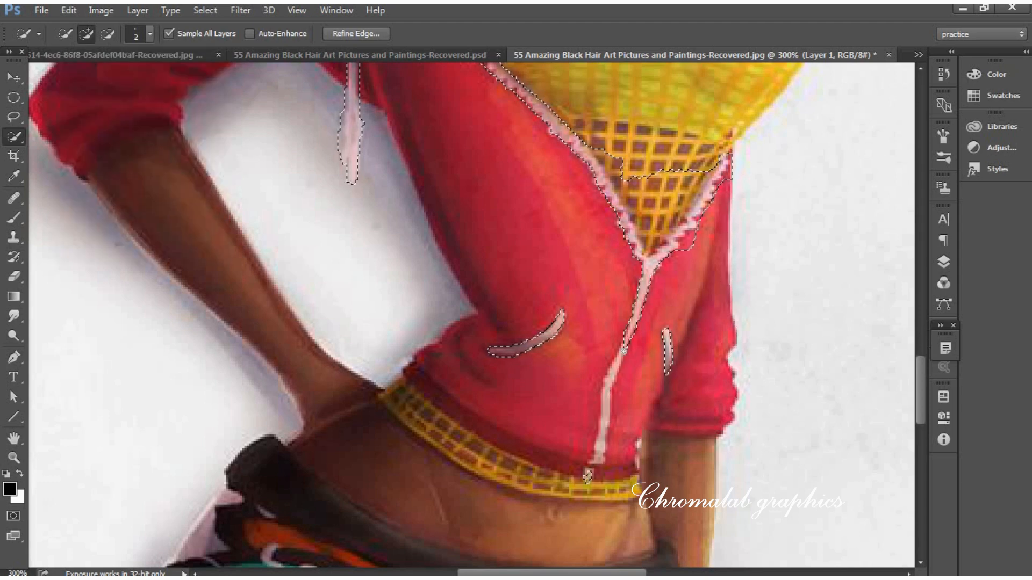
pyautogui.moveTo(618, 170)
pyautogui.mouseDown()
pyautogui.moveTo(647, 225)
pyautogui.moveTo(691, 185)
pyautogui.mouseUp()
pyautogui.moveTo(623, 345); pyautogui.dragTo(589, 473)
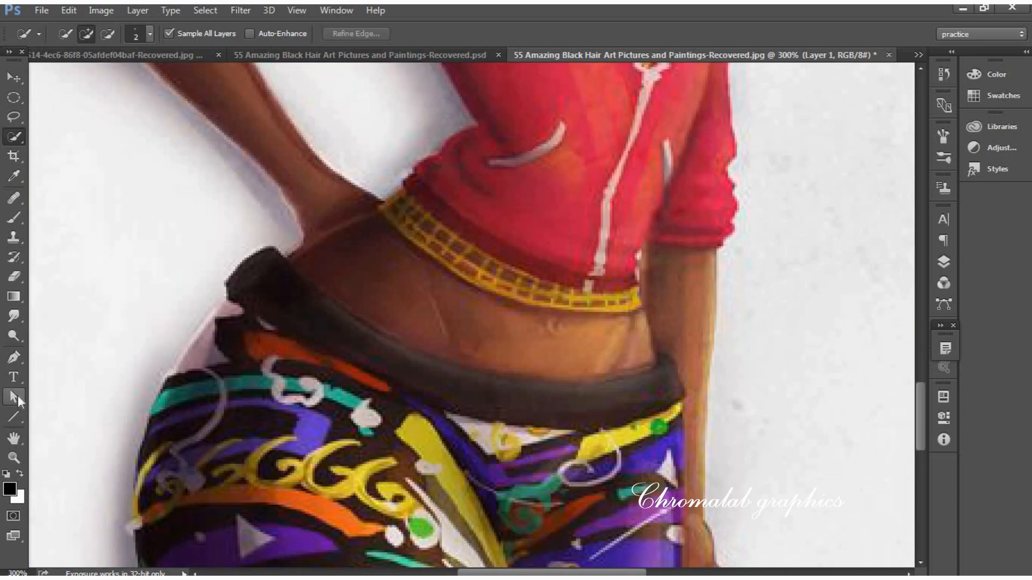
# Trace the outer end and lower edge of the trousers' black waistband with the Pen tool
pyautogui.click(13, 358)
pyautogui.click(273, 247)
pyautogui.click(239, 265)
pyautogui.click(226, 281)
pyautogui.click(235, 301)
pyautogui.click(269, 324)
pyautogui.click(310, 344)
pyautogui.click(360, 367)
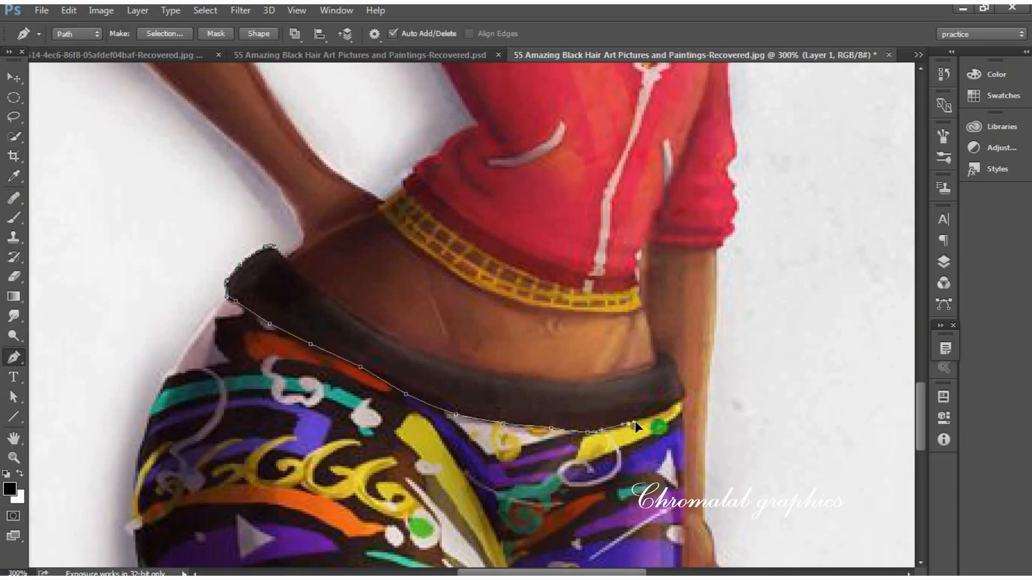
# Continue the waistband path around its far end and back along the upper edge
pyautogui.click(659, 352)
pyautogui.click(651, 367)
pyautogui.click(614, 379)
pyautogui.click(569, 381)
pyautogui.click(510, 376)
pyautogui.click(456, 365)
pyautogui.click(404, 342)
pyautogui.click(344, 308)
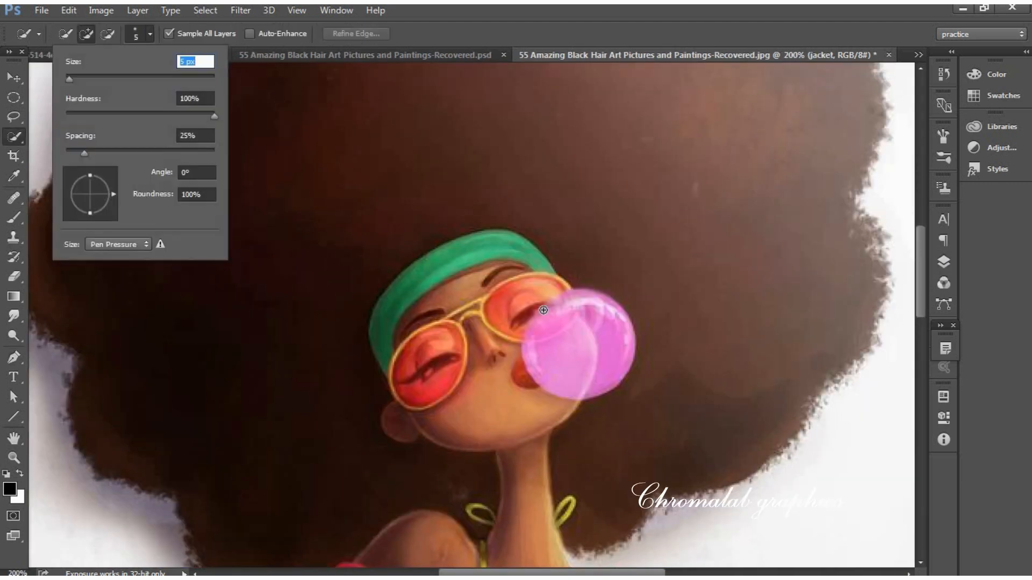
# Copy the selected pink bubble to a new layer and trace the sunglasses' lenses on Layer 1 with the Pen tool
pyautogui.hotkey('ctrl', 'j')
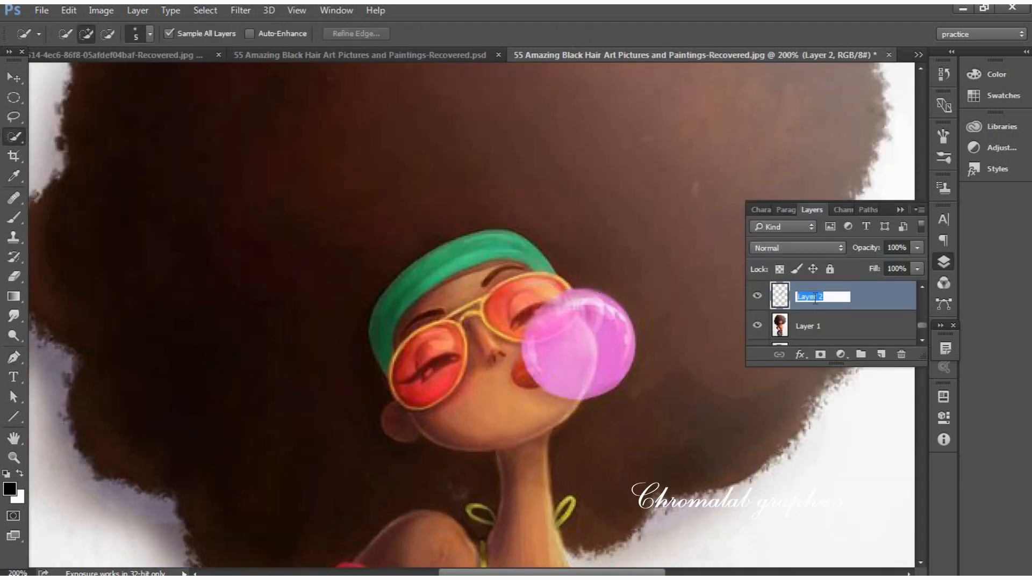
pyautogui.press('p')
pyautogui.hotkey('ctrl', '+')
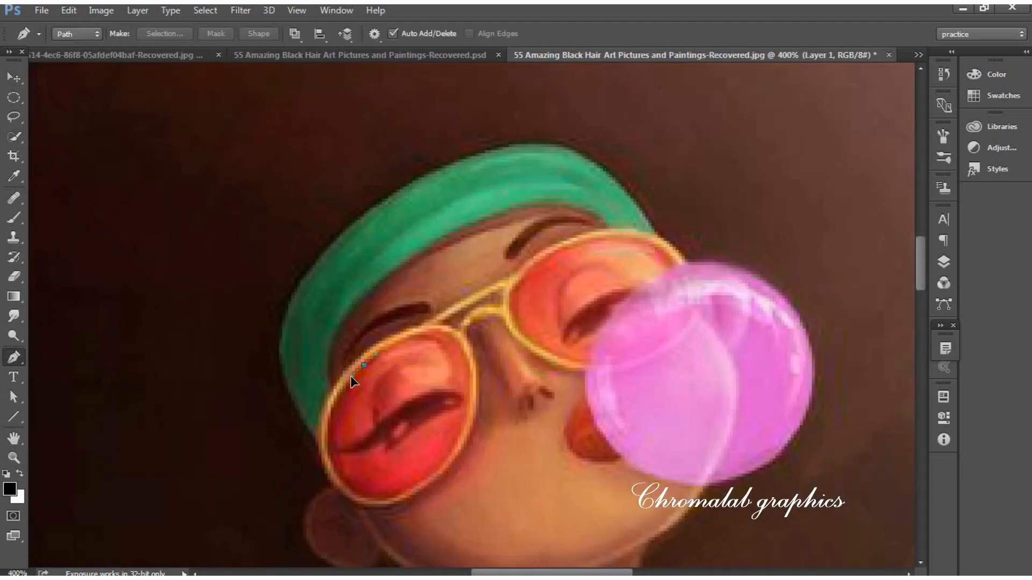
pyautogui.click(365, 365)
pyautogui.click(337, 404)
pyautogui.click(329, 424)
pyautogui.click(327, 446)
pyautogui.moveTo(363, 498); pyautogui.dragTo(397, 496)
pyautogui.moveTo(456, 450); pyautogui.dragTo(467, 424)
pyautogui.moveTo(472, 377); pyautogui.dragTo(469, 360)
pyautogui.moveTo(438, 332); pyautogui.dragTo(414, 334)
pyautogui.click(364, 365)
pyautogui.moveTo(543, 262); pyautogui.dragTo(517, 282)
pyautogui.moveTo(652, 244); pyautogui.dragTo(614, 245)
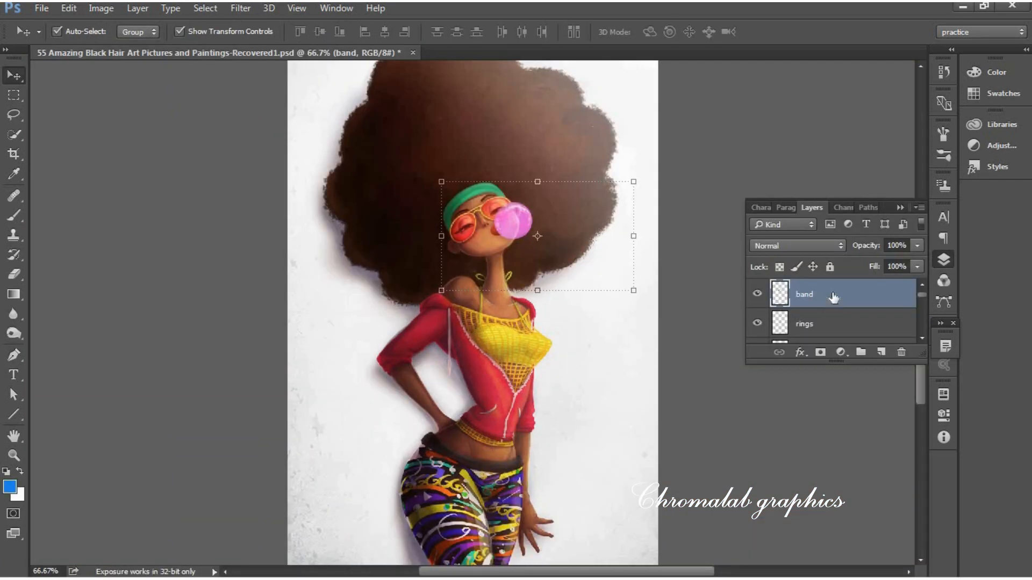
# Show the darkening adjustment layers beneath the cut-out band, rings, jacket, waist and lens layers
pyautogui.click(835, 328)
pyautogui.click(830, 302)
pyautogui.scroll(-4, 922, 336)
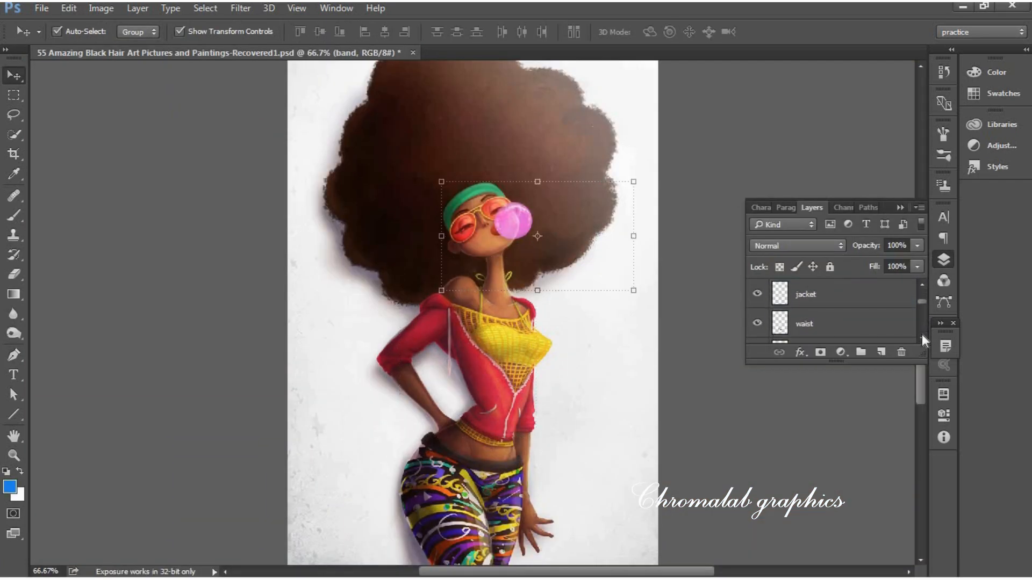
pyautogui.click(757, 294)
pyautogui.click(757, 322)
pyautogui.scroll(1, 921, 280)
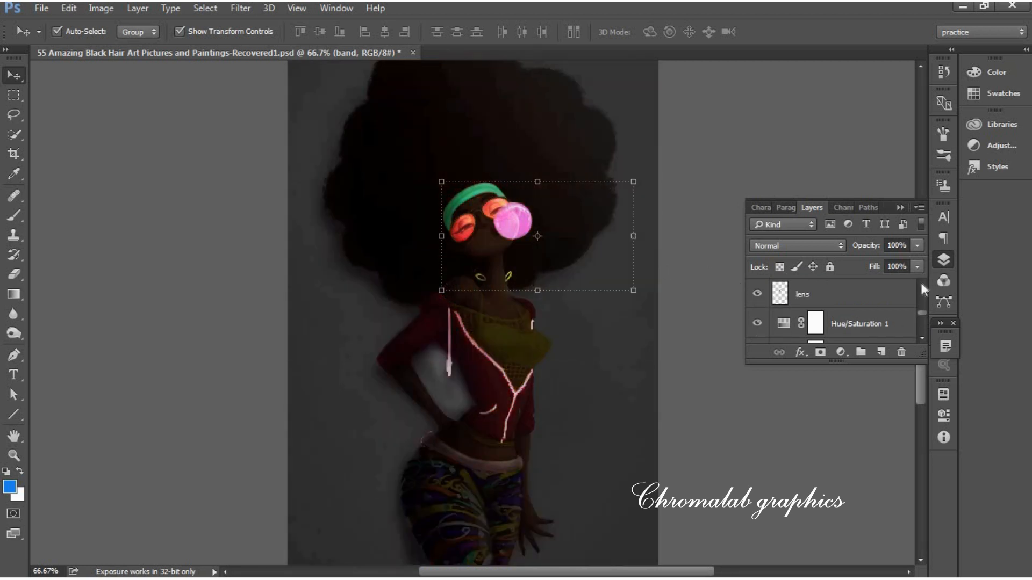
pyautogui.scroll(2, 921, 284)
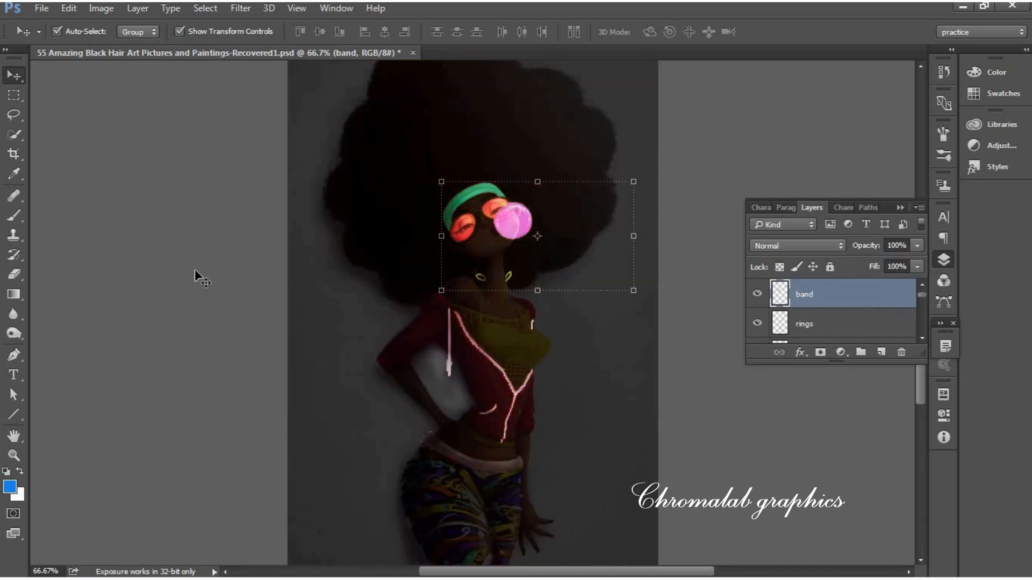
pyautogui.hotkey('ctrl', '+')
pyautogui.hotkey('ctrl', '+')
pyautogui.hotkey('ctrl', '+')
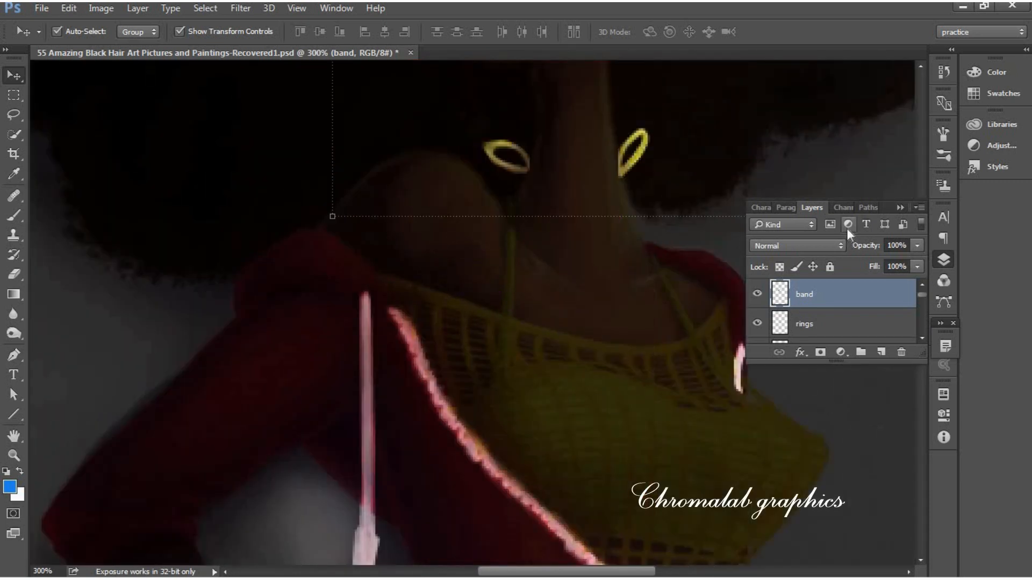
# Set the foreground colour to light green 91ffae, starting from a sample of the headband's green
pyautogui.click(899, 207)
pyautogui.scroll(10, 909, 226)
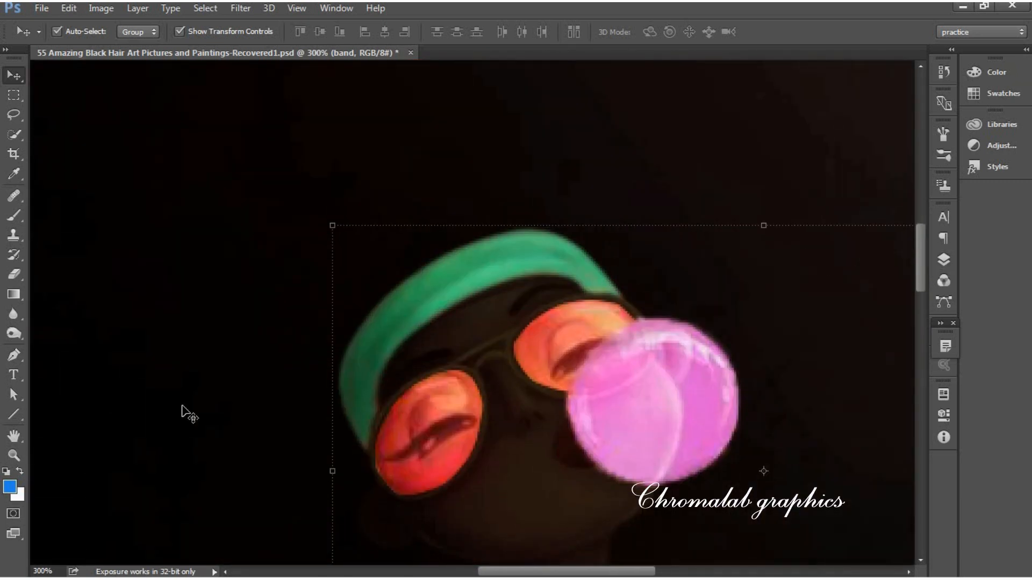
pyautogui.click(11, 487)
pyautogui.click(447, 297)
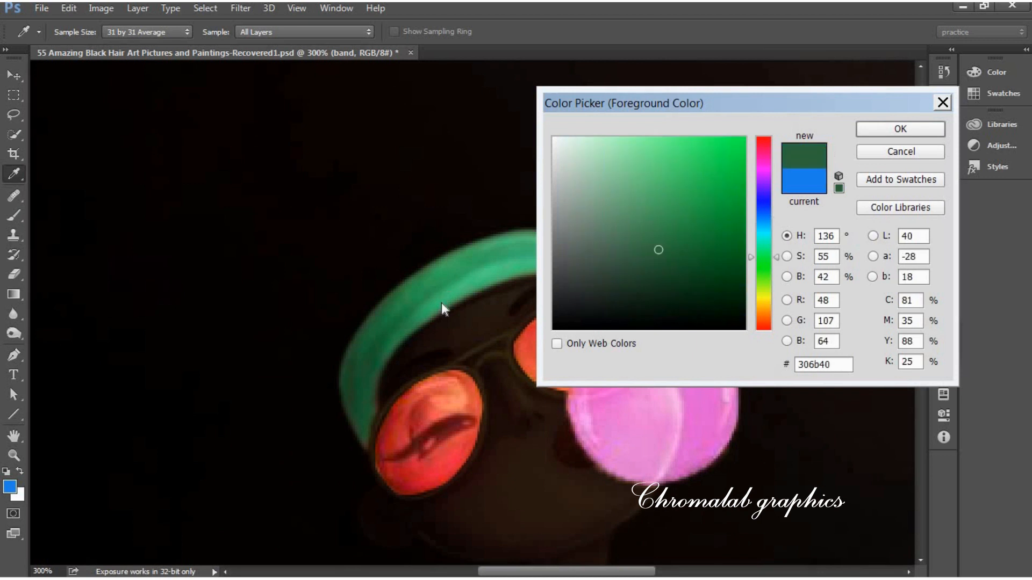
pyautogui.click(635, 141)
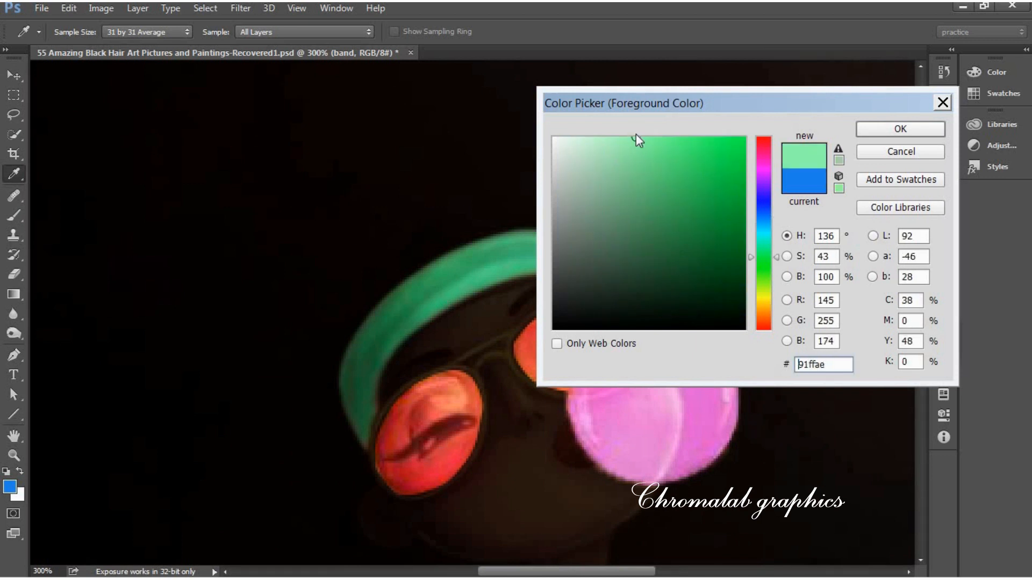
pyautogui.click(887, 132)
pyautogui.press('v')
# Add a new layer above the band layer and set the Brush tool's size to 13 px
pyautogui.click(943, 259)
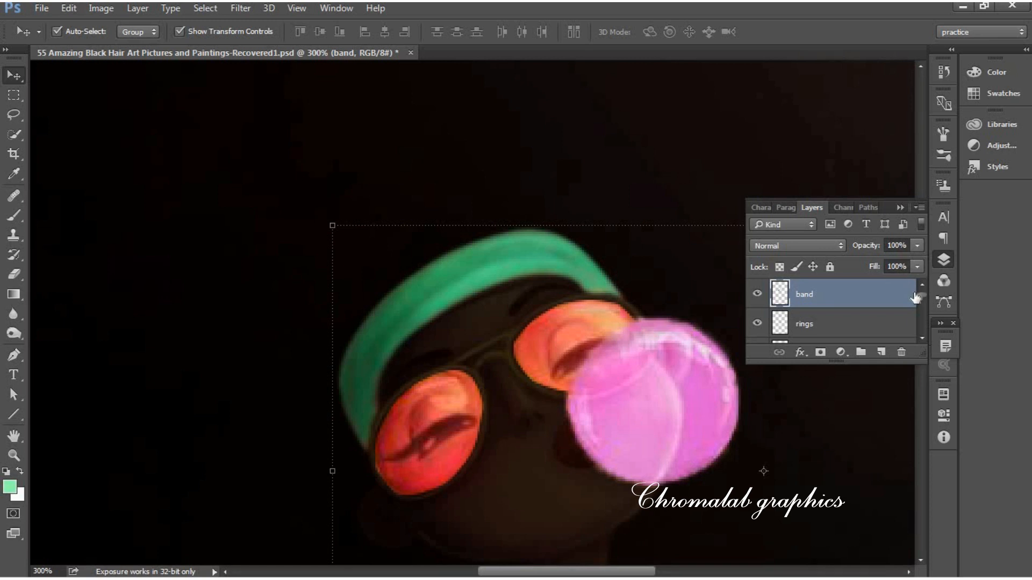
pyautogui.click(880, 352)
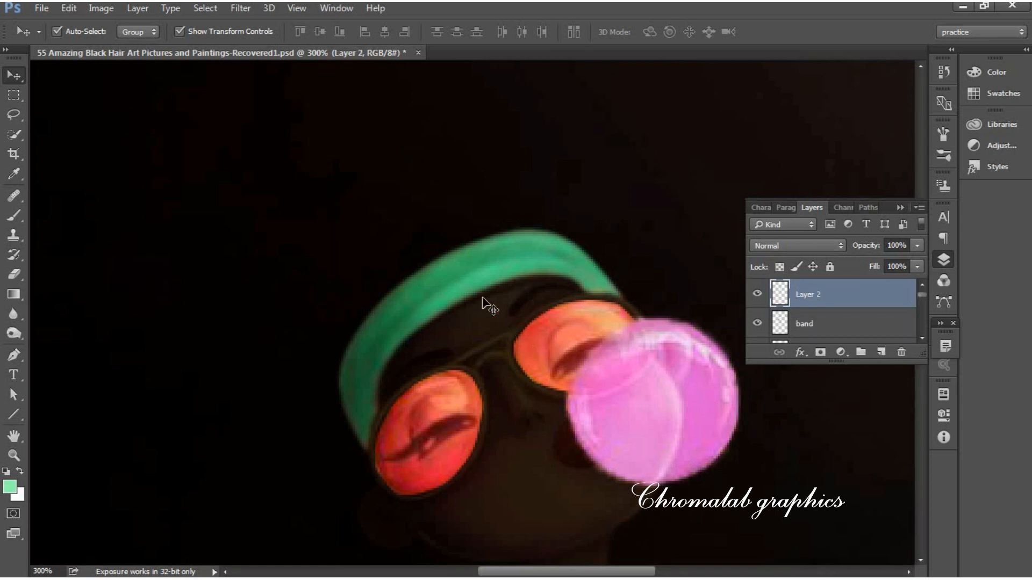
pyautogui.click(14, 215)
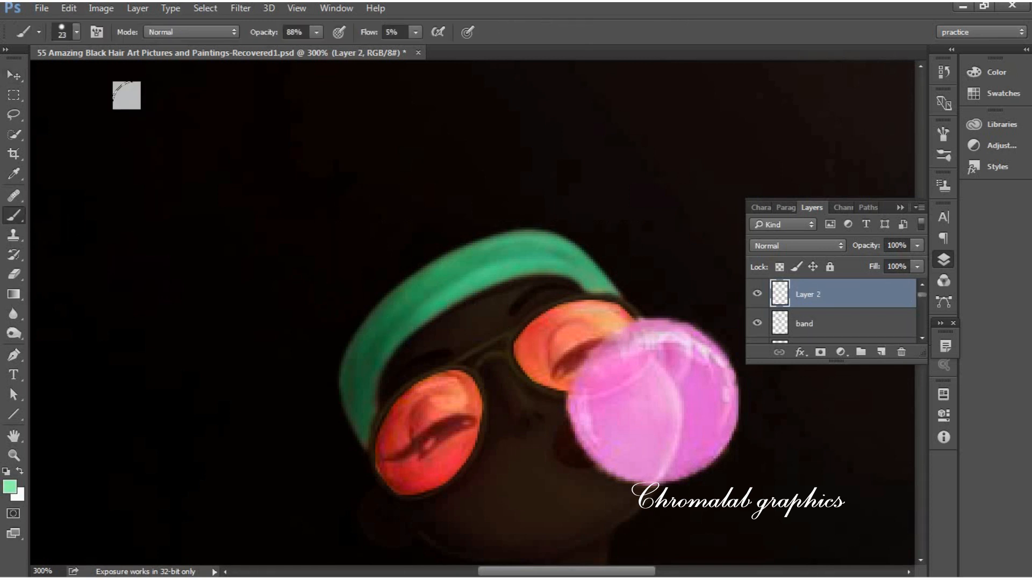
pyautogui.click(78, 32)
pyautogui.moveTo(92, 79); pyautogui.dragTo(89, 80)
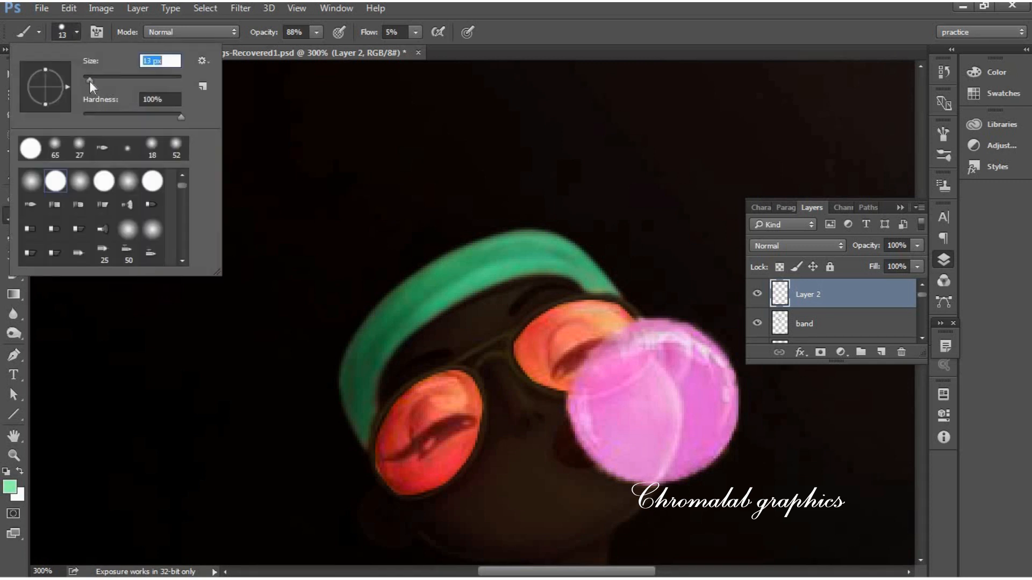
# Clip the new layer to the band layer and paint the headband light green
pyautogui.moveTo(351, 366)
pyautogui.mouseDown()
pyautogui.moveTo(353, 396)
pyautogui.moveTo(506, 272)
pyautogui.moveTo(407, 304)
pyautogui.mouseUp()
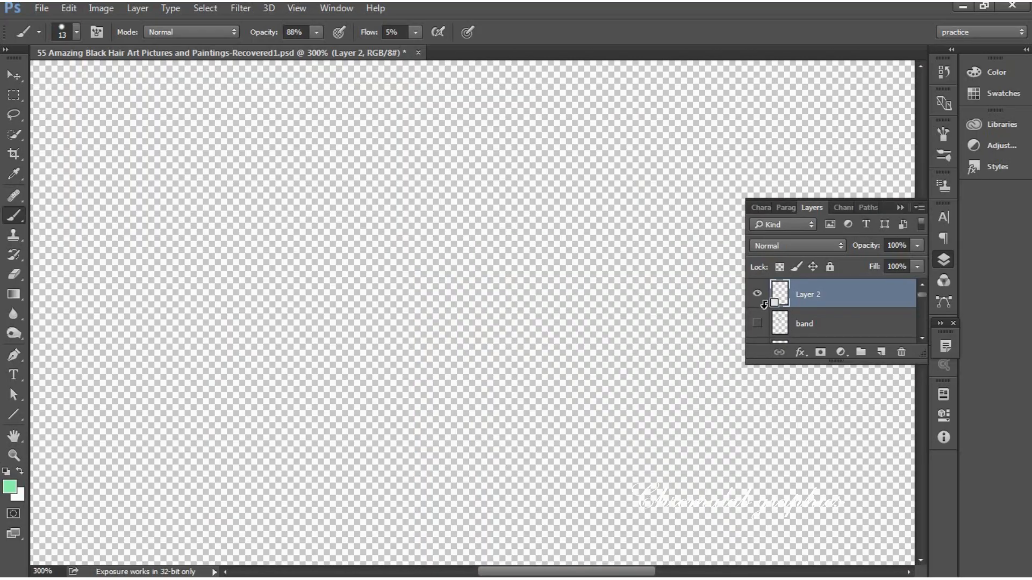
pyautogui.keyDown('alt'); pyautogui.click(764, 303); pyautogui.keyUp('alt')
pyautogui.keyDown('alt'); pyautogui.click(775, 304); pyautogui.keyUp('alt')
pyautogui.moveTo(564, 264)
pyautogui.mouseDown()
pyautogui.moveTo(560, 272)
pyautogui.moveTo(575, 263)
pyautogui.moveTo(461, 293)
pyautogui.moveTo(453, 284)
pyautogui.moveTo(368, 380)
pyautogui.moveTo(350, 359)
pyautogui.moveTo(373, 362)
pyautogui.moveTo(369, 382)
pyautogui.moveTo(467, 249)
pyautogui.moveTo(369, 410)
pyautogui.mouseUp()
pyautogui.moveTo(596, 271); pyautogui.dragTo(479, 244)
pyautogui.click(902, 207)
# Add a new layer directly above the rings layer
pyautogui.moveTo(919, 250); pyautogui.dragTo(927, 305)
pyautogui.click(946, 258)
pyautogui.click(922, 338)
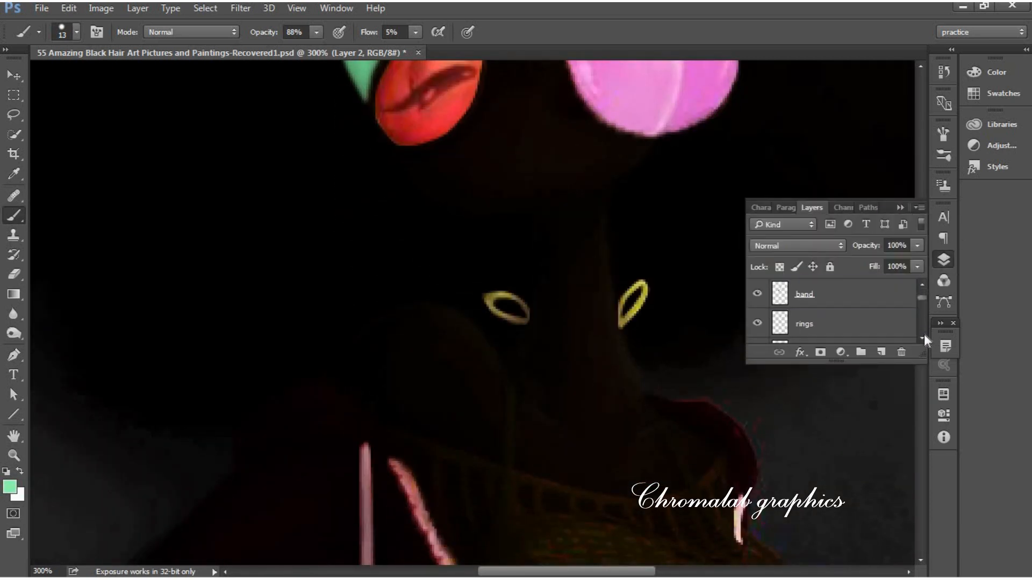
pyautogui.click(865, 323)
pyautogui.click(879, 352)
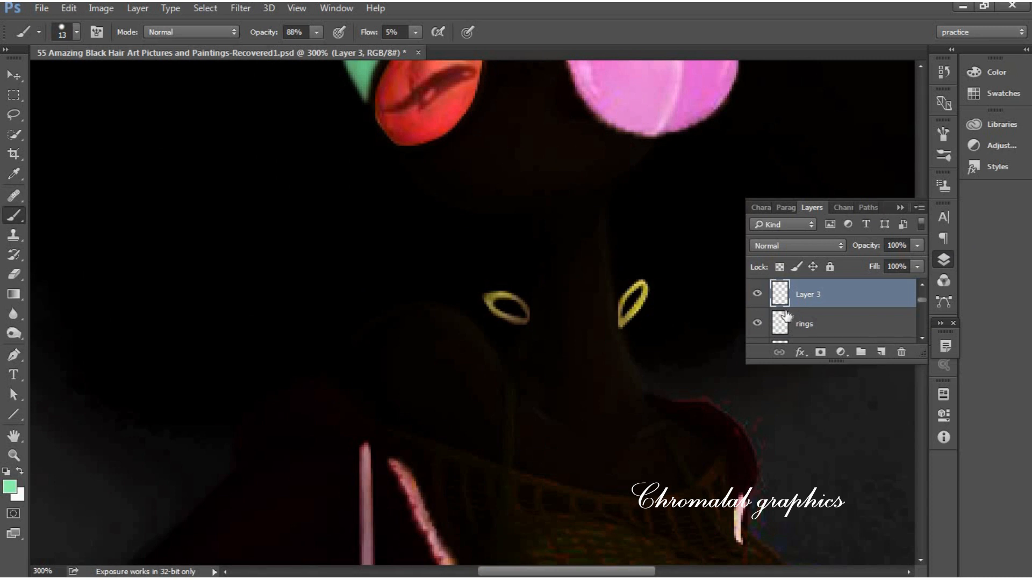
# Paint both earrings light orange ffcf67 on the new layer clipped to the rings layer
pyautogui.click(10, 487)
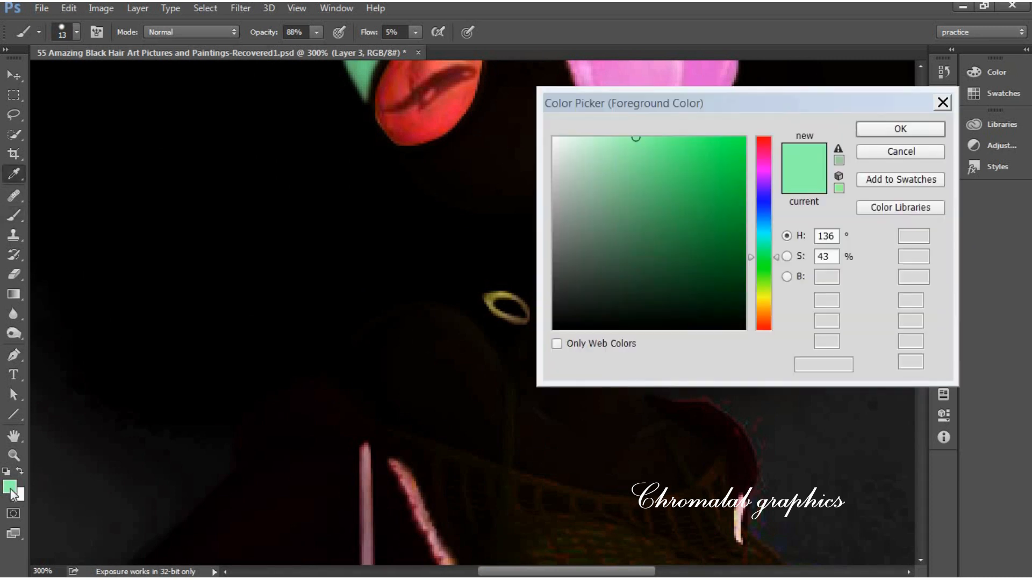
pyautogui.click(495, 295)
pyautogui.click(669, 138)
pyautogui.press('Return')
pyautogui.press('b')
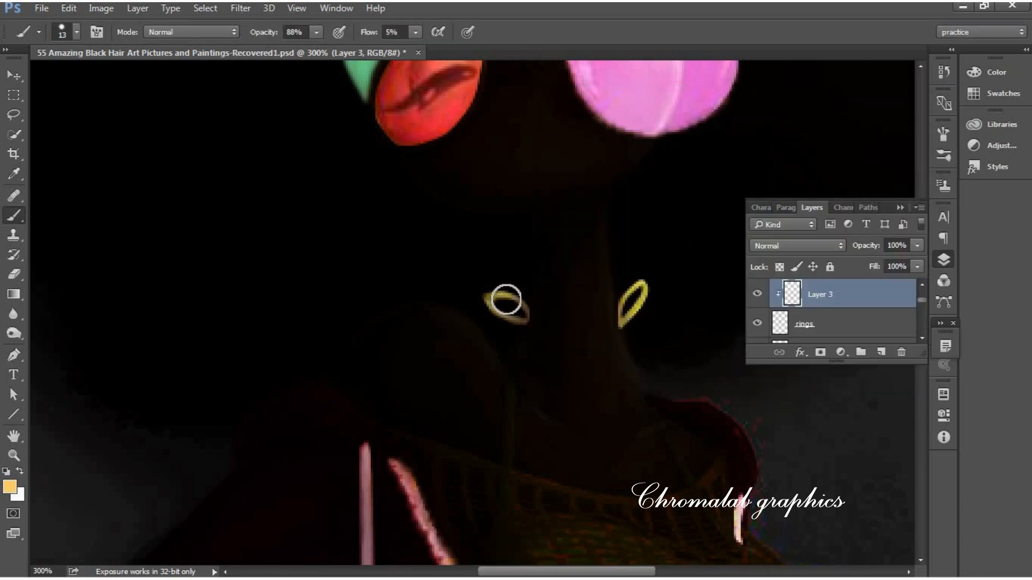
pyautogui.moveTo(496, 295)
pyautogui.mouseDown()
pyautogui.moveTo(526, 315)
pyautogui.moveTo(481, 306)
pyautogui.moveTo(521, 333)
pyautogui.moveTo(508, 309)
pyautogui.mouseUp()
pyautogui.moveTo(613, 314)
pyautogui.mouseDown()
pyautogui.moveTo(607, 330)
pyautogui.moveTo(633, 317)
pyautogui.moveTo(652, 285)
pyautogui.moveTo(607, 334)
pyautogui.mouseUp()
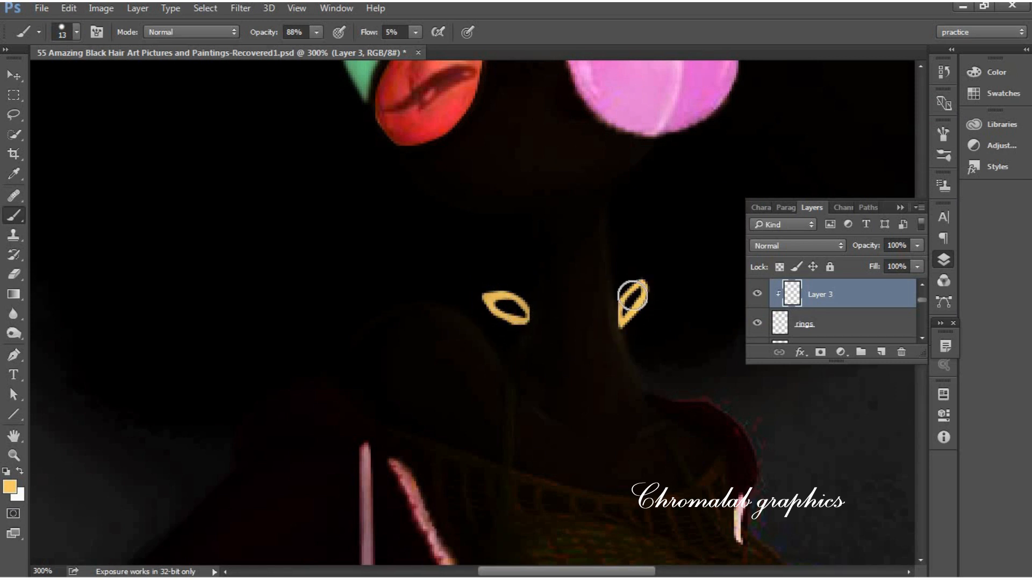
# Select the jacket layer and set the foreground colour to pink ff8791, based on a sample of the jacket trim
pyautogui.scroll(-3, 921, 334)
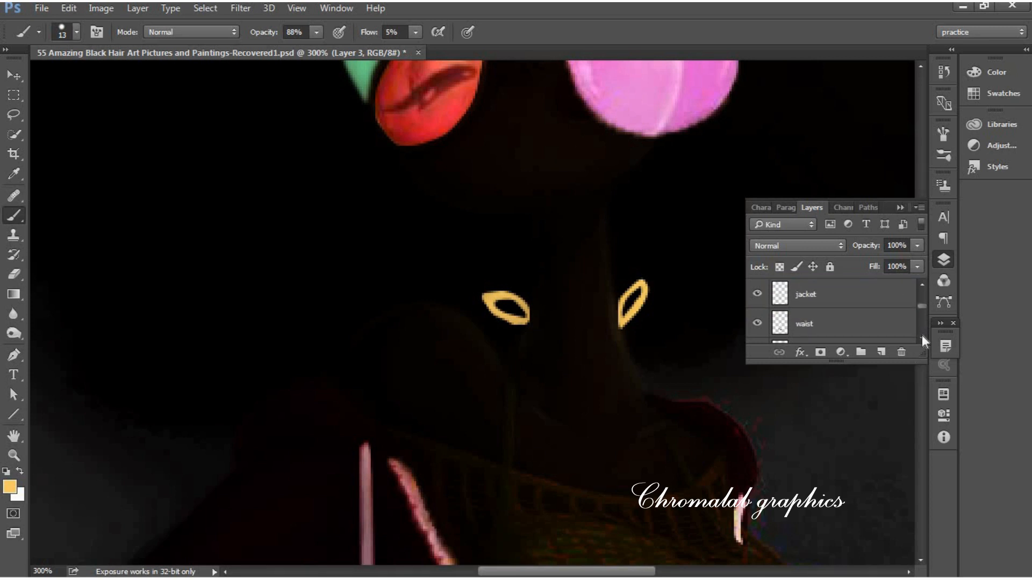
pyautogui.click(854, 293)
pyautogui.scroll(-5, 920, 557)
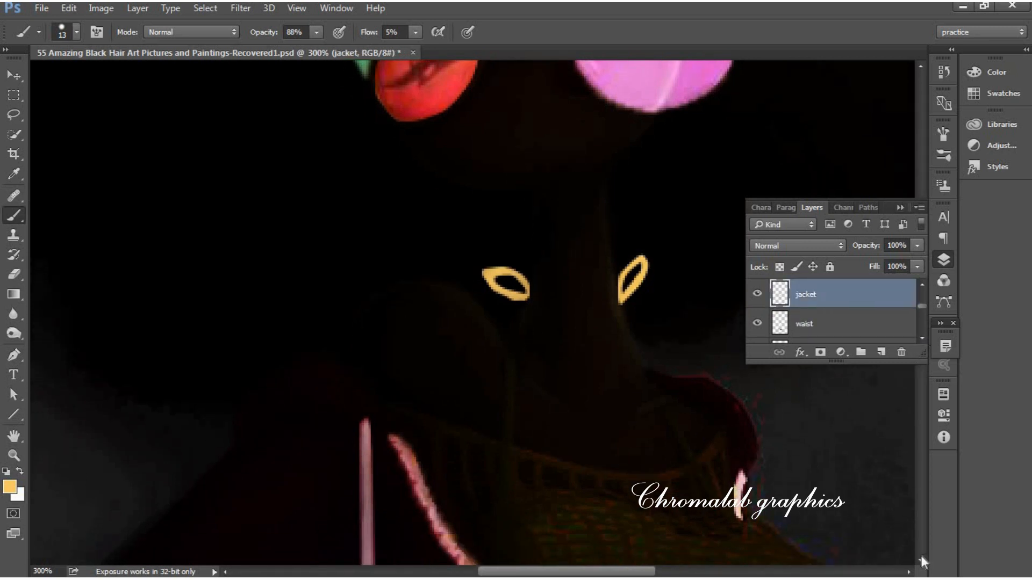
pyautogui.scroll(-2, 920, 555)
pyautogui.click(9, 486)
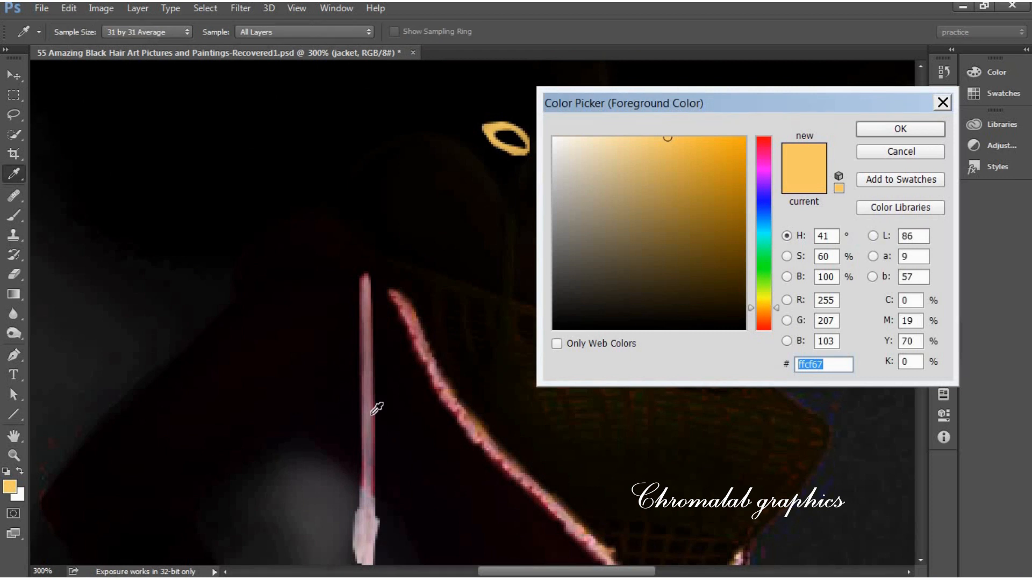
pyautogui.click(446, 377)
pyautogui.click(642, 139)
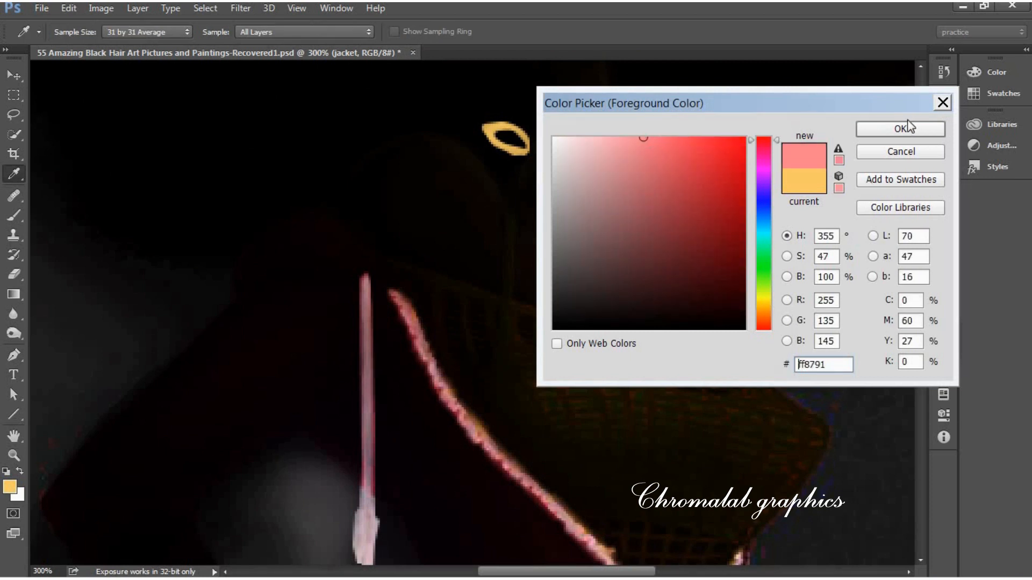
pyautogui.click(900, 129)
pyautogui.press('b')
# Clip a new layer to the jacket layer and paint the hanging cord and the trim's long diagonal edge pink
pyautogui.click(881, 352)
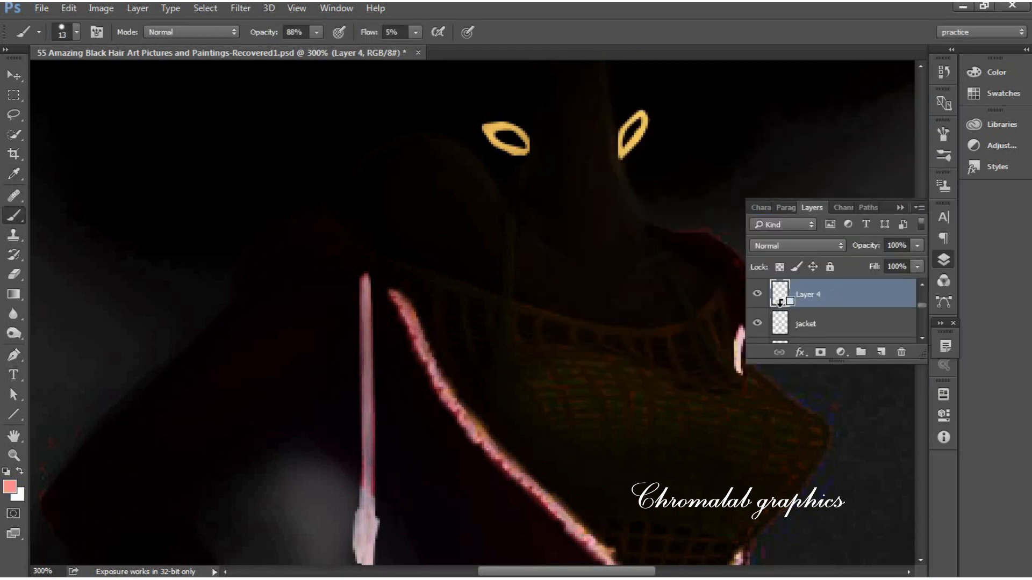
pyautogui.keyDown('alt'); pyautogui.click(781, 302); pyautogui.keyUp('alt')
pyautogui.moveTo(366, 277)
pyautogui.mouseDown()
pyautogui.moveTo(373, 479)
pyautogui.moveTo(373, 442)
pyautogui.mouseUp()
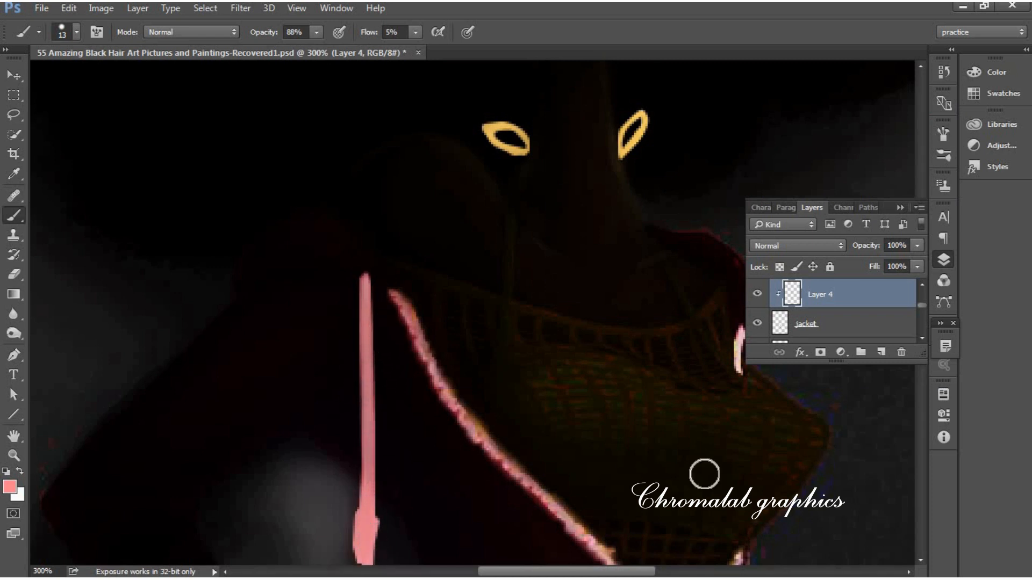
pyautogui.click(921, 560)
pyautogui.moveTo(446, 366)
pyautogui.mouseDown()
pyautogui.moveTo(392, 276)
pyautogui.moveTo(452, 380)
pyautogui.moveTo(575, 497)
pyautogui.mouseUp()
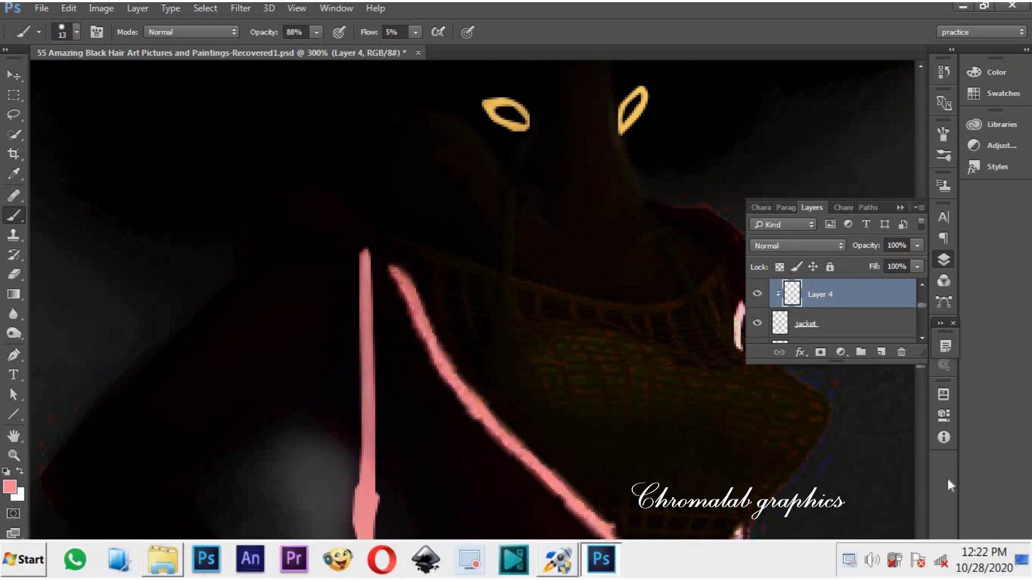
# Paint the rest of the jacket trim pink, including the V-shaped junction, the lower front edge and the curved pocket line
pyautogui.click(921, 560)
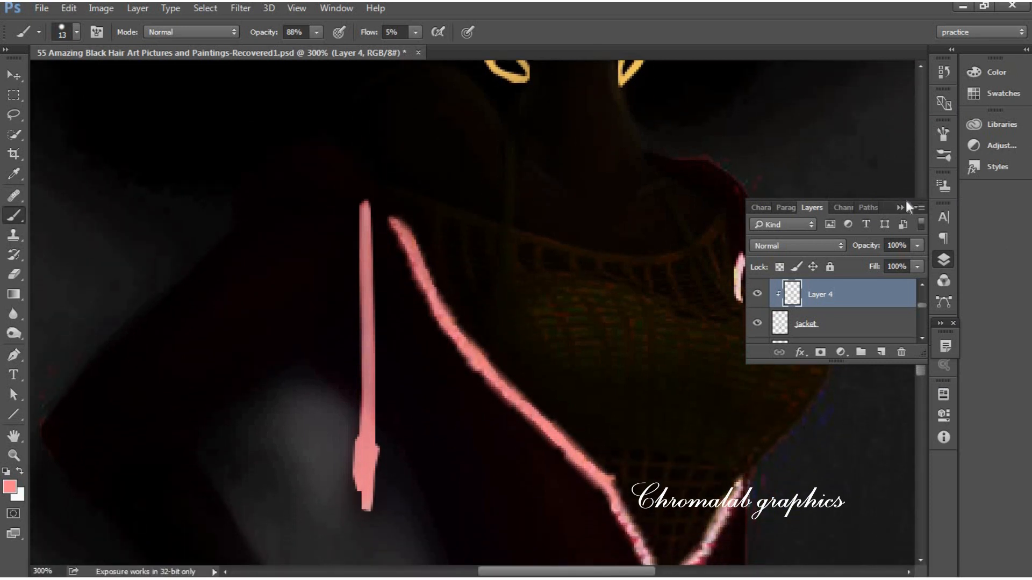
pyautogui.click(943, 260)
pyautogui.moveTo(700, 545)
pyautogui.mouseDown()
pyautogui.moveTo(708, 555)
pyautogui.moveTo(701, 545)
pyautogui.moveTo(720, 506)
pyautogui.mouseUp()
pyautogui.moveTo(637, 517); pyautogui.dragTo(624, 525)
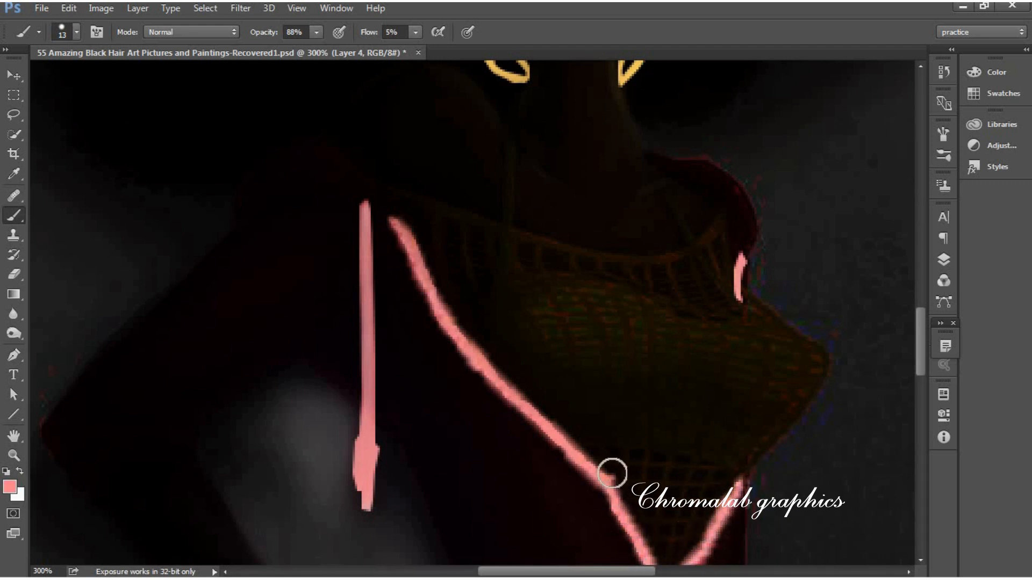
pyautogui.moveTo(915, 349); pyautogui.dragTo(919, 390)
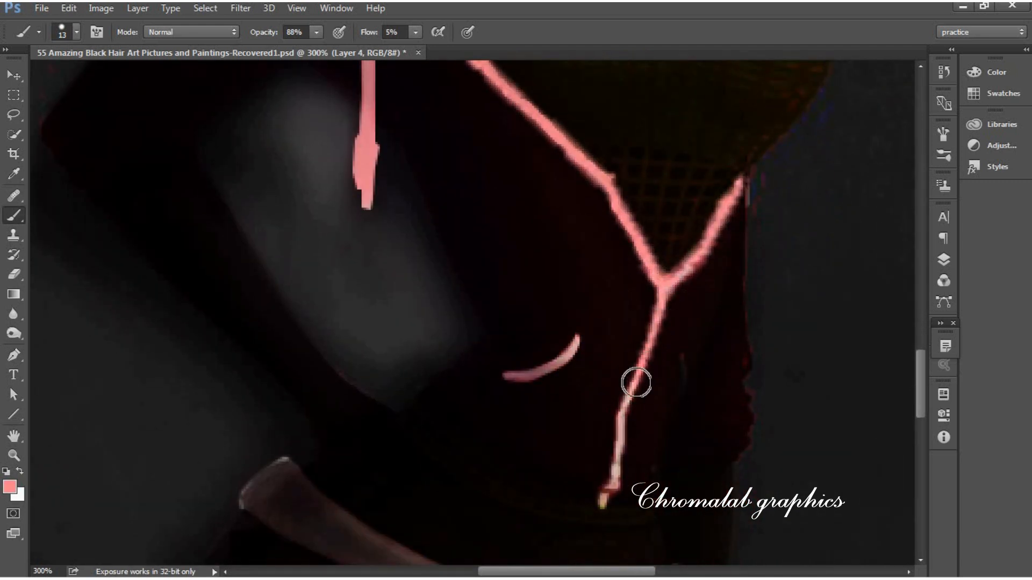
pyautogui.moveTo(615, 505)
pyautogui.mouseDown()
pyautogui.moveTo(628, 436)
pyautogui.moveTo(606, 484)
pyautogui.moveTo(645, 318)
pyautogui.moveTo(604, 507)
pyautogui.mouseUp()
pyautogui.moveTo(505, 376); pyautogui.dragTo(576, 338)
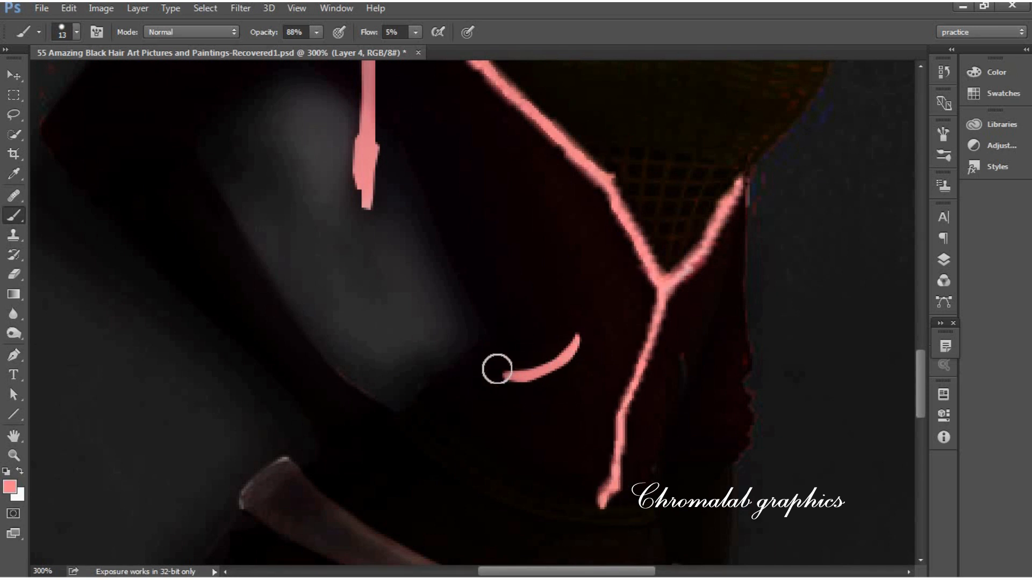
# Add a new layer above the waist layer and clip it to that layer
pyautogui.moveTo(921, 361); pyautogui.dragTo(921, 415)
pyautogui.click(944, 259)
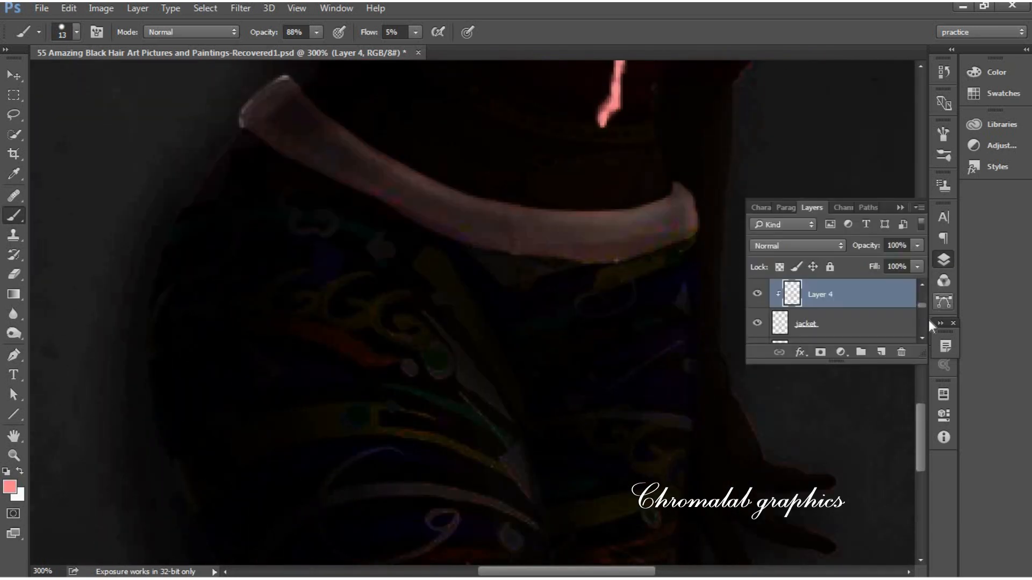
pyautogui.click(872, 293)
pyautogui.click(848, 328)
pyautogui.click(882, 353)
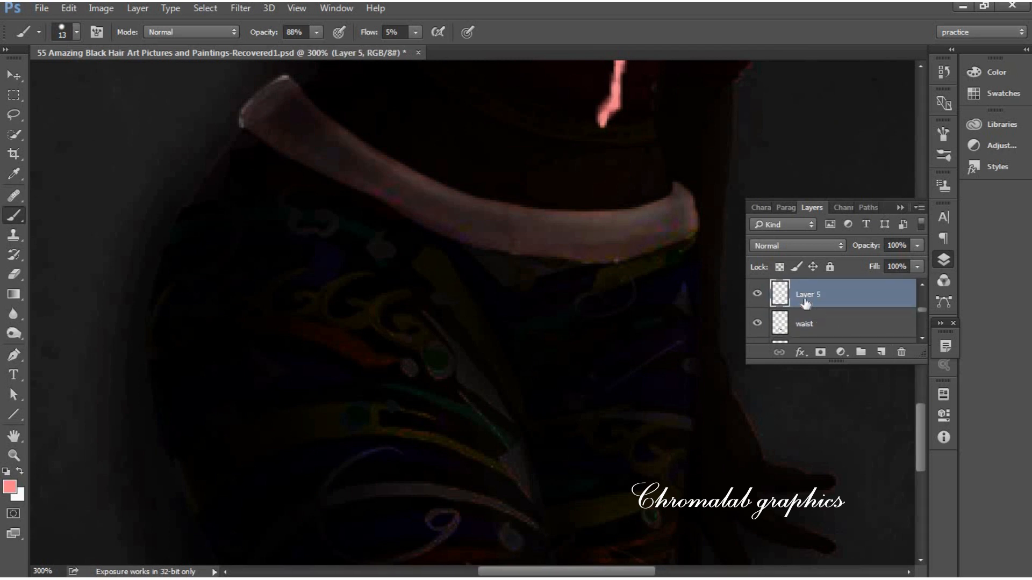
pyautogui.keyDown('alt'); pyautogui.click(779, 302); pyautogui.keyUp('alt')
# Set the foreground colour to a pale pink for the waistband
pyautogui.click(10, 487)
pyautogui.click(528, 108)
pyautogui.click(588, 142)
pyautogui.click(590, 138)
pyautogui.click(883, 130)
pyautogui.press('b')
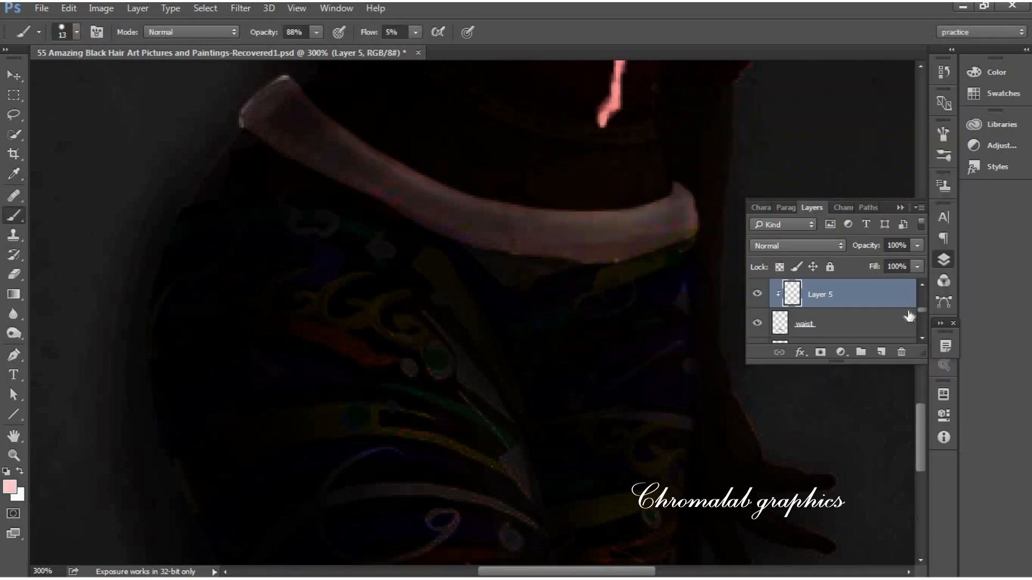
# Paint the whole waistband pale pink on the layer clipped to the waist layer
pyautogui.click(901, 207)
pyautogui.moveTo(917, 417)
pyautogui.mouseDown()
pyautogui.moveTo(921, 366)
pyautogui.moveTo(921, 382)
pyautogui.mouseUp()
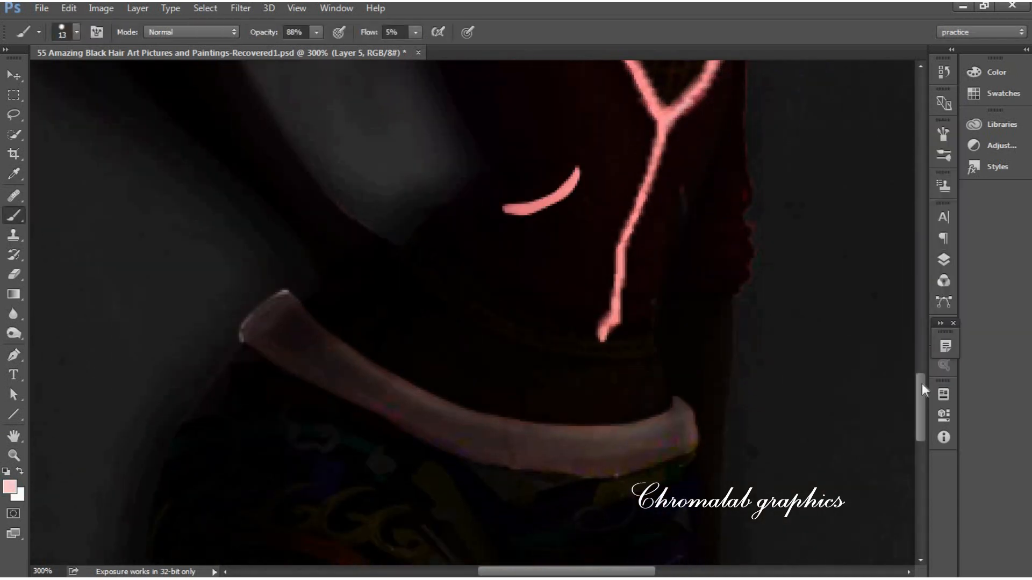
pyautogui.moveTo(322, 364)
pyautogui.mouseDown()
pyautogui.moveTo(327, 354)
pyautogui.moveTo(279, 315)
pyautogui.moveTo(311, 355)
pyautogui.moveTo(234, 327)
pyautogui.moveTo(632, 495)
pyautogui.moveTo(561, 463)
pyautogui.moveTo(707, 428)
pyautogui.moveTo(679, 469)
pyautogui.moveTo(575, 475)
pyautogui.moveTo(576, 446)
pyautogui.moveTo(709, 436)
pyautogui.moveTo(677, 418)
pyautogui.moveTo(399, 436)
pyautogui.moveTo(322, 344)
pyautogui.moveTo(348, 401)
pyautogui.moveTo(660, 472)
pyautogui.mouseUp()
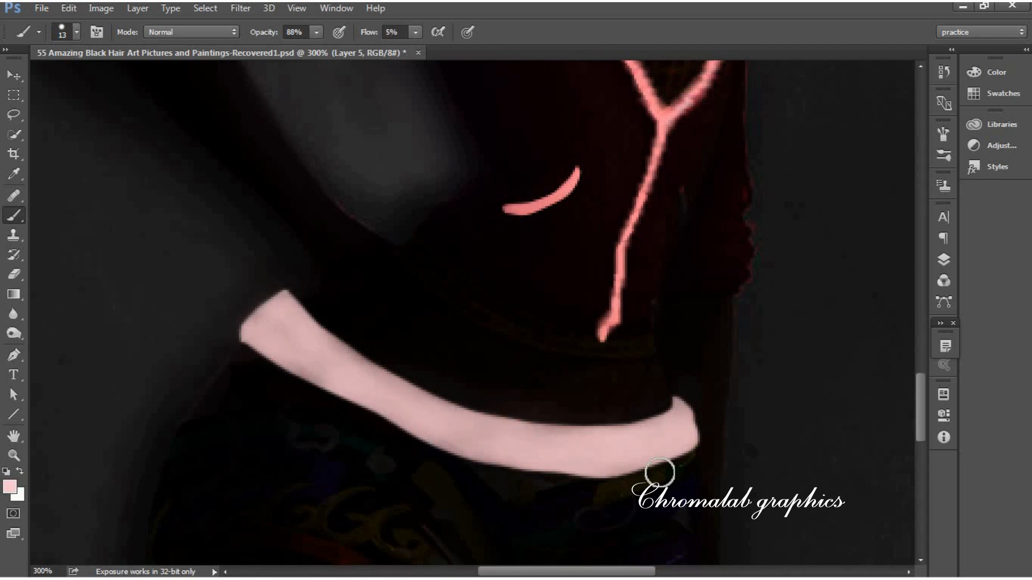
# Add an unclipped new layer higher up in the layer stack
pyautogui.click(944, 265)
pyautogui.hotkey('ctrl', '-')
pyautogui.hotkey('ctrl', '-')
pyautogui.hotkey('ctrl', '-')
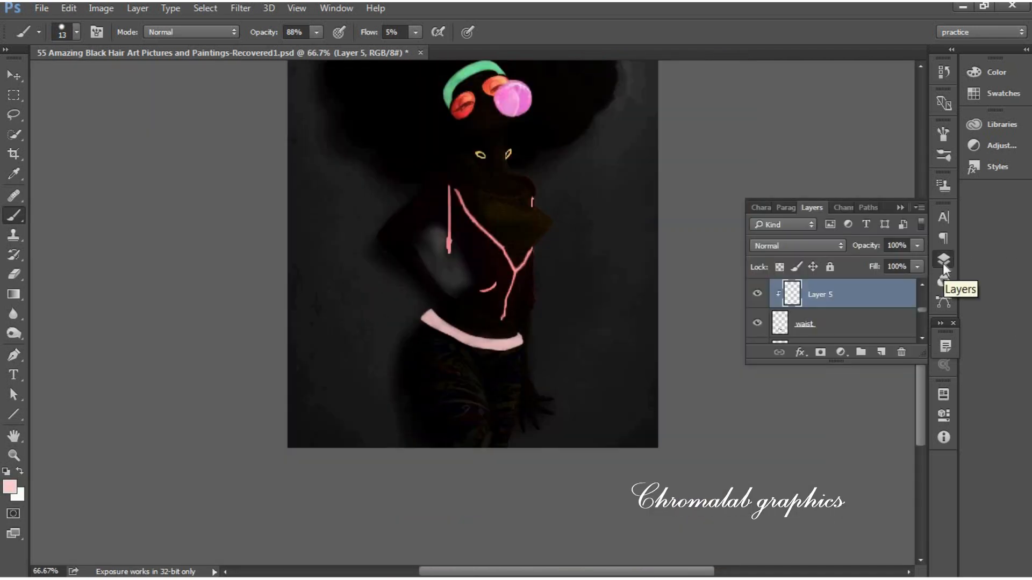
pyautogui.click(943, 262)
pyautogui.scroll(5, 922, 264)
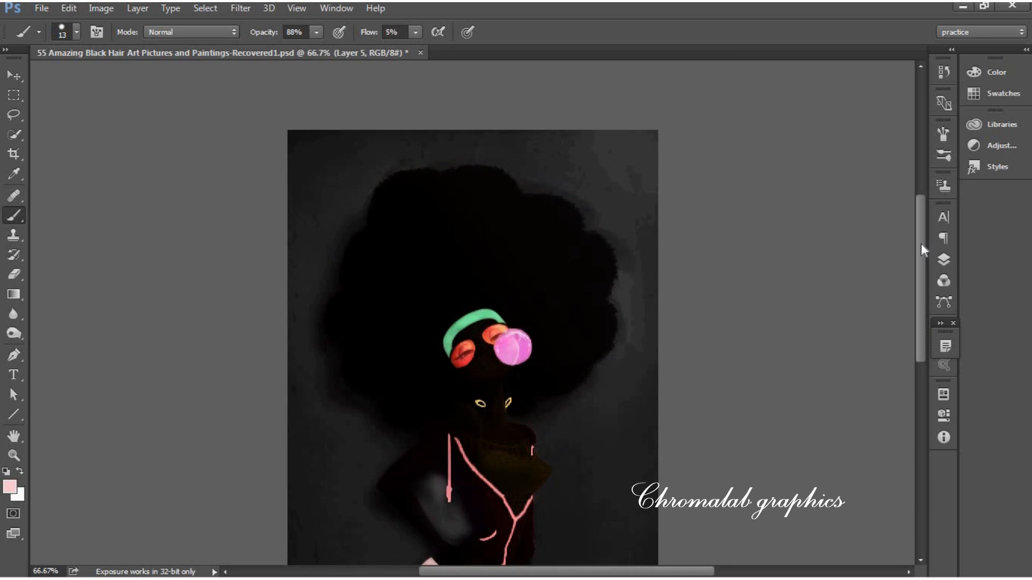
pyautogui.click(945, 261)
pyautogui.moveTo(922, 310); pyautogui.dragTo(923, 282)
pyautogui.click(888, 305)
pyautogui.click(881, 352)
pyautogui.click(943, 261)
# Set the foreground colour to a light orange based on a sample of the earring
pyautogui.hotkey('ctrl', '+')
pyautogui.hotkey('ctrl', '+')
pyautogui.hotkey('ctrl', '+')
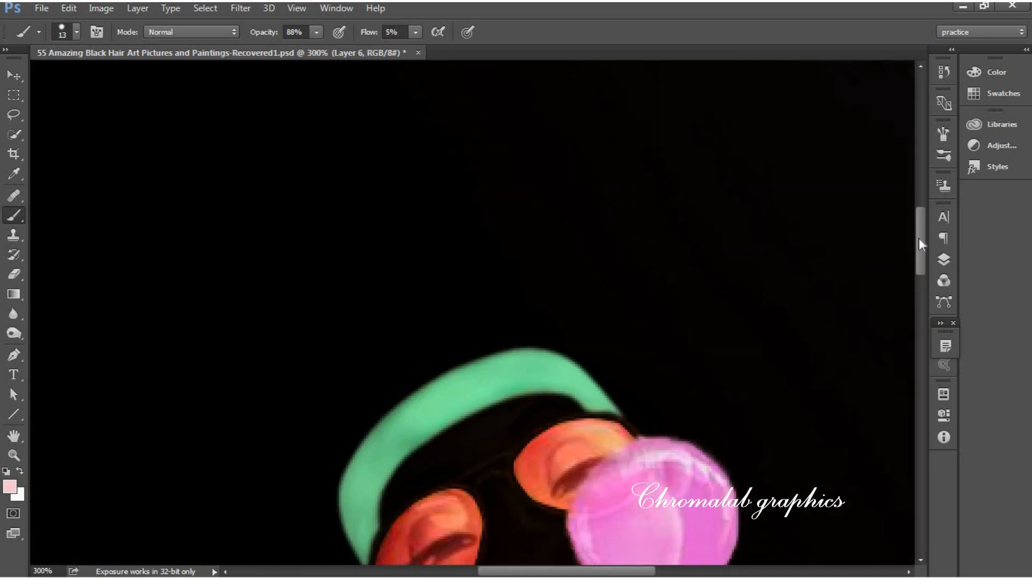
pyautogui.scroll(-4, 928, 322)
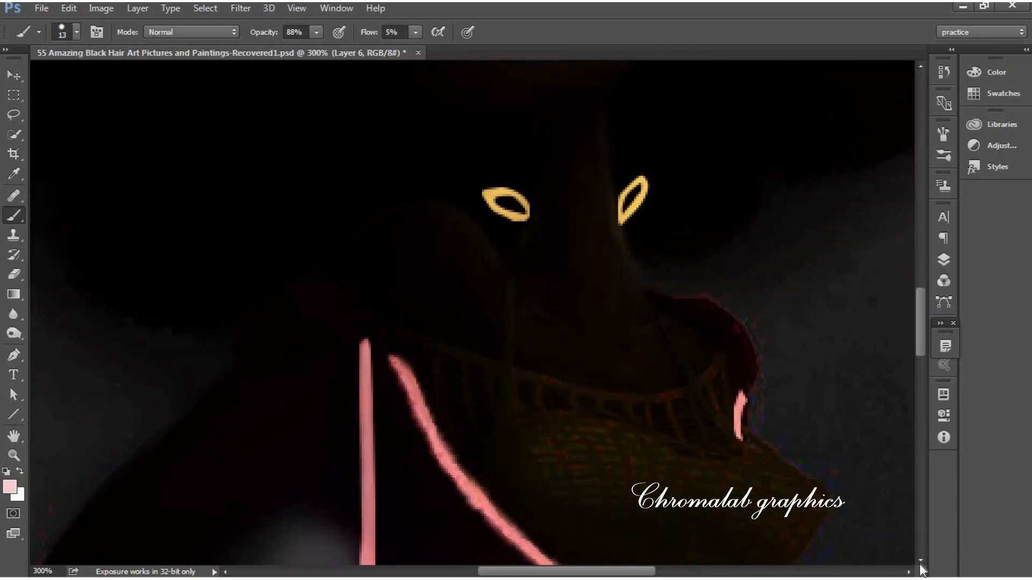
pyautogui.click(9, 489)
pyautogui.click(488, 192)
pyautogui.moveTo(651, 159); pyautogui.dragTo(652, 138)
pyautogui.click(870, 126)
pyautogui.moveTo(919, 315); pyautogui.dragTo(919, 320)
pyautogui.moveTo(445, 182)
pyautogui.mouseDown()
pyautogui.moveTo(486, 225)
pyautogui.moveTo(419, 169)
pyautogui.moveTo(389, 178)
pyautogui.mouseUp()
pyautogui.hotkey('ctrl', 'z')
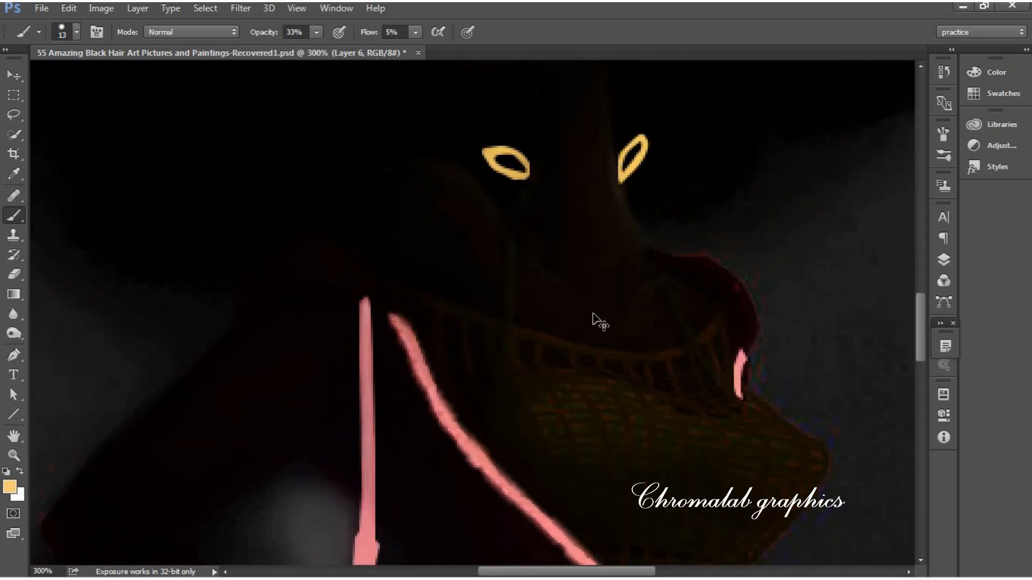
# Paint faint orange glow strokes along the shoulder, collarbones and neck edge with the brush reduced to 6 px and 3 px
pyautogui.click(78, 31)
pyautogui.moveTo(89, 81); pyautogui.dragTo(86, 82)
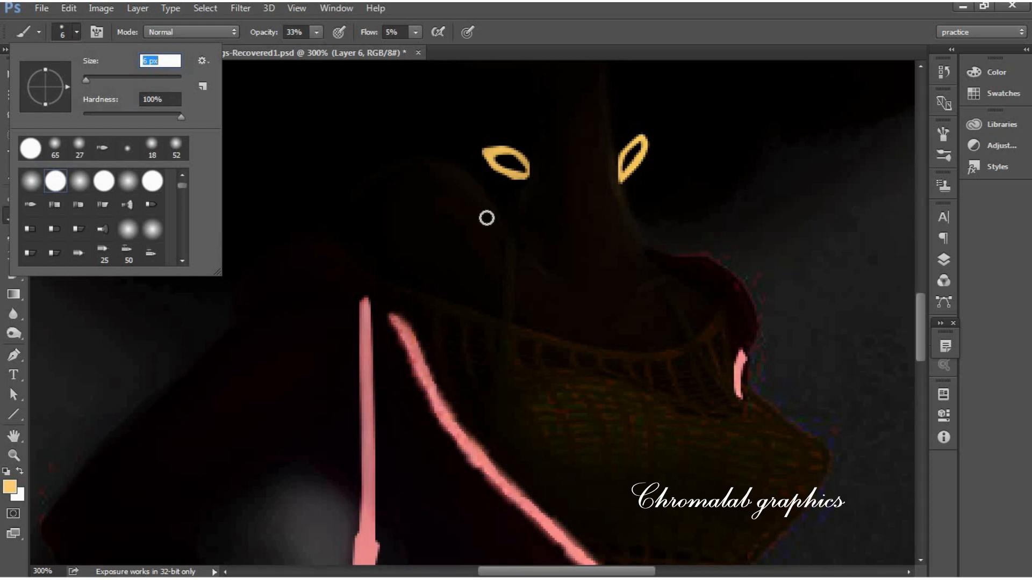
pyautogui.moveTo(498, 223); pyautogui.dragTo(483, 202)
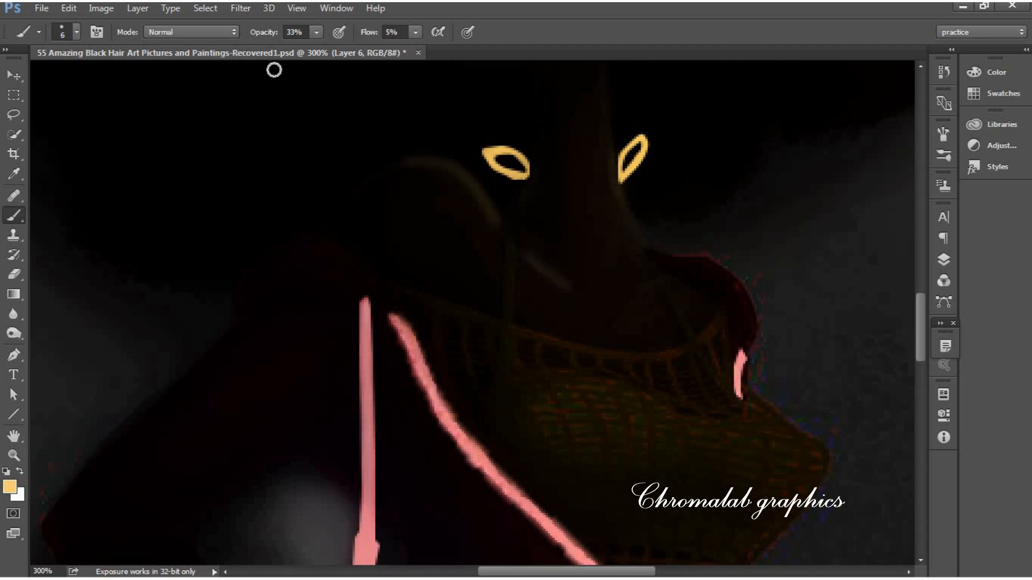
pyautogui.click(76, 30)
pyautogui.click(170, 61)
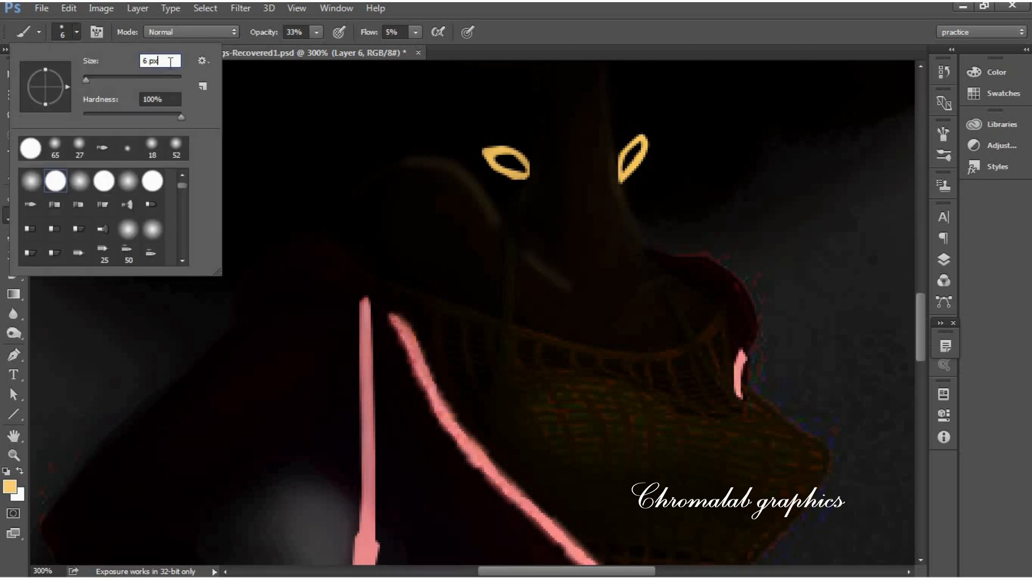
pyautogui.write('5')
pyautogui.press('Return')
pyautogui.click(664, 276)
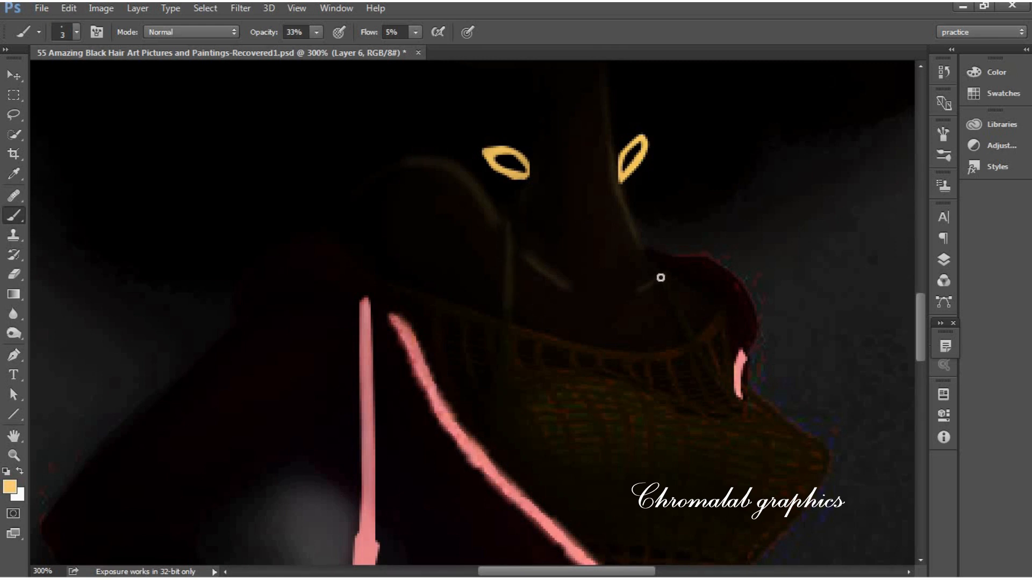
# Brush a softer orange glow down the neck edge below the earring with a 10 px brush at 20% opacity
pyautogui.click(77, 31)
pyautogui.write('21')
pyautogui.press('Return')
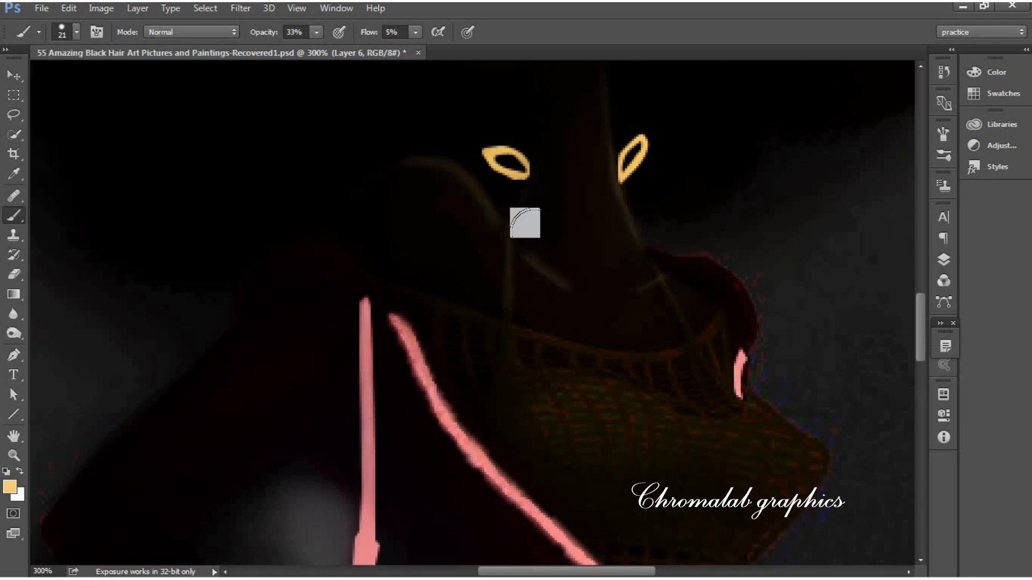
pyautogui.press('2')
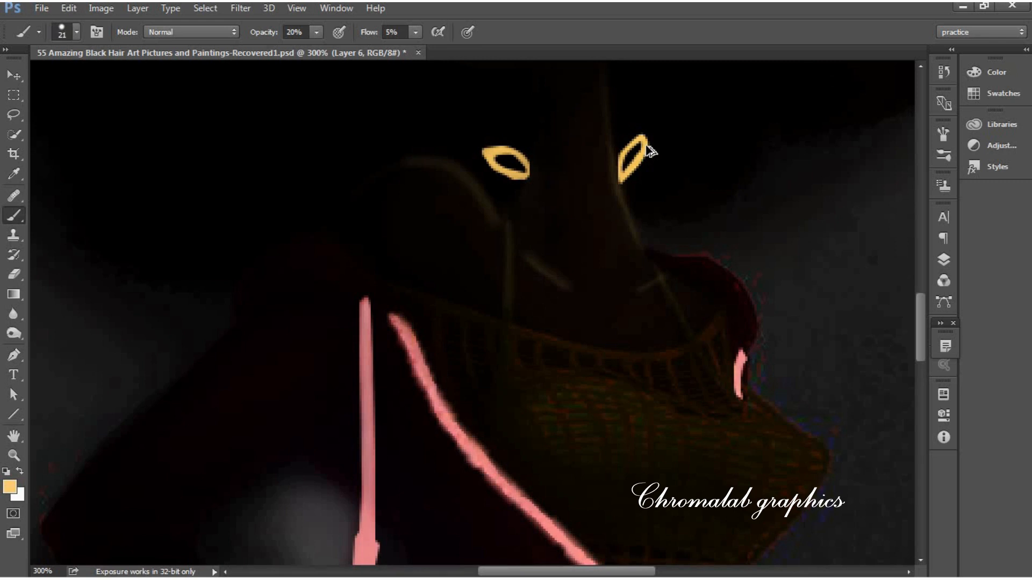
pyautogui.click(77, 32)
pyautogui.click(89, 80)
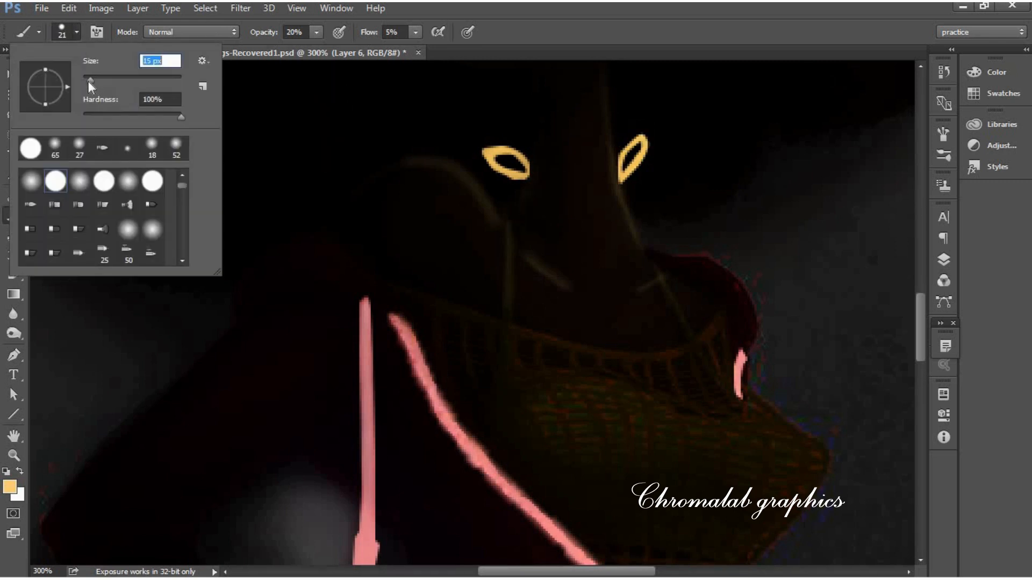
pyautogui.moveTo(616, 189); pyautogui.dragTo(635, 249)
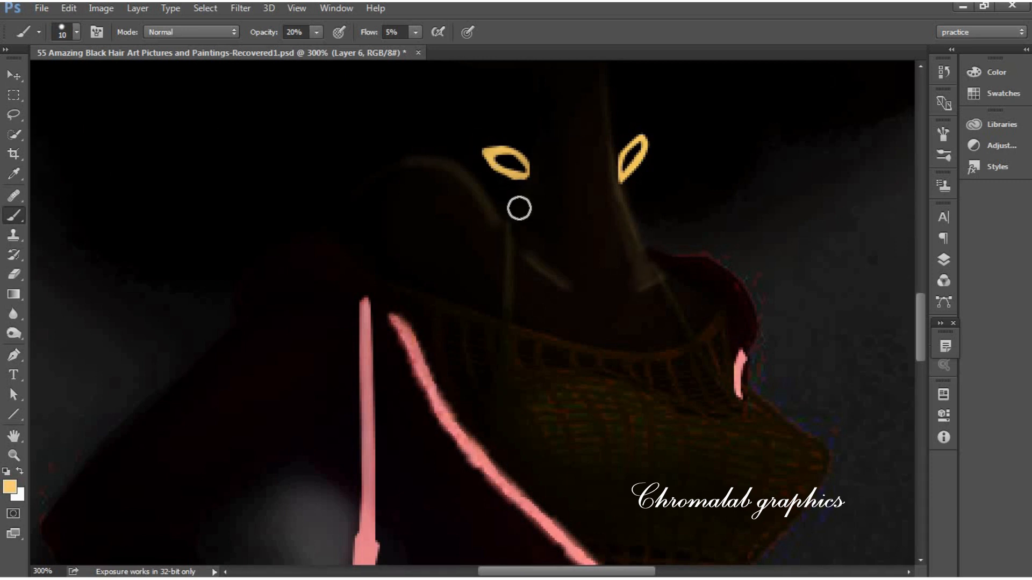
# Set the foreground colour to pale pink fdcdd3 based on a sample of the waistband
pyautogui.moveTo(920, 324); pyautogui.dragTo(919, 380)
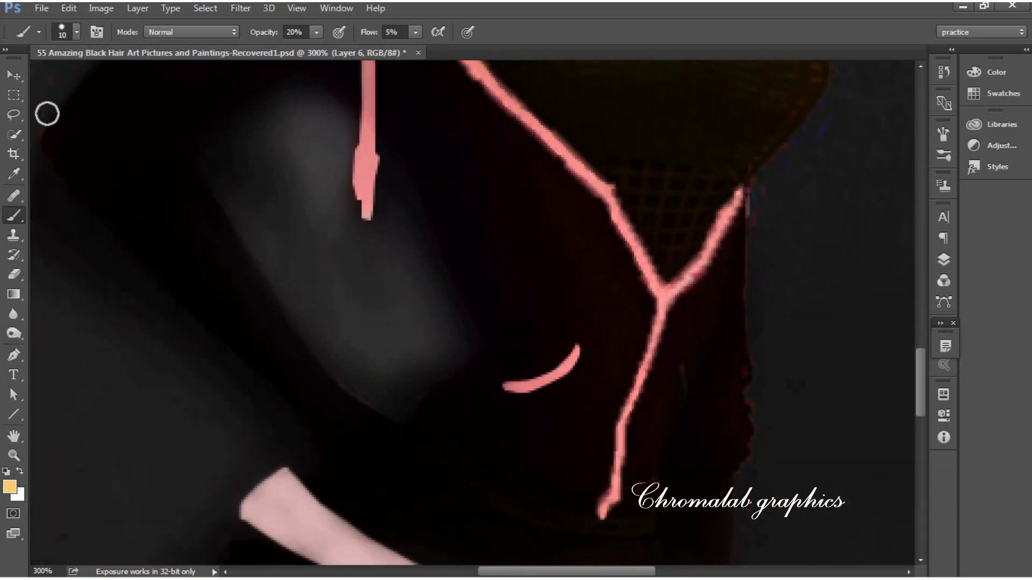
pyautogui.click(10, 487)
pyautogui.click(295, 511)
pyautogui.click(587, 138)
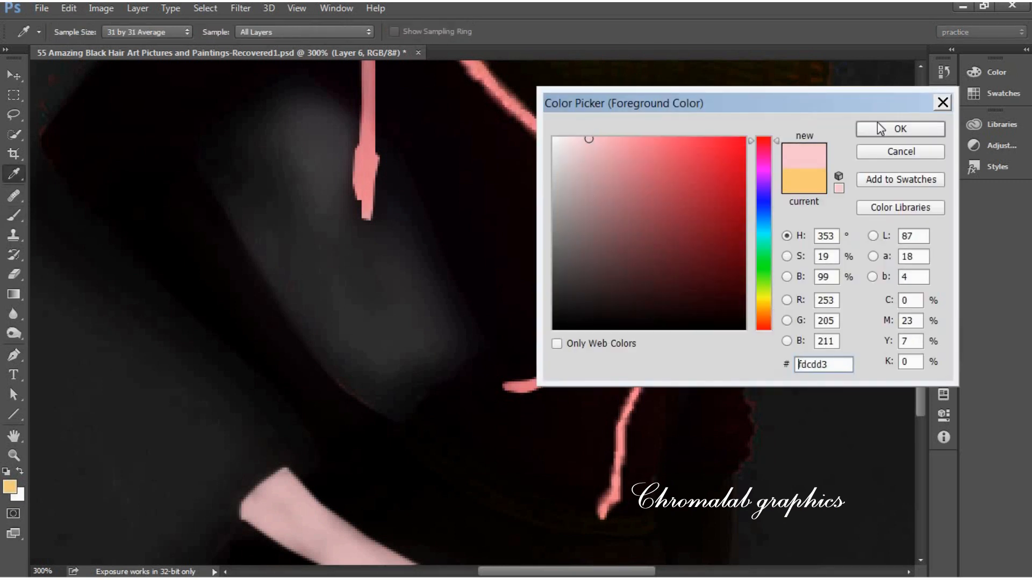
pyautogui.click(868, 129)
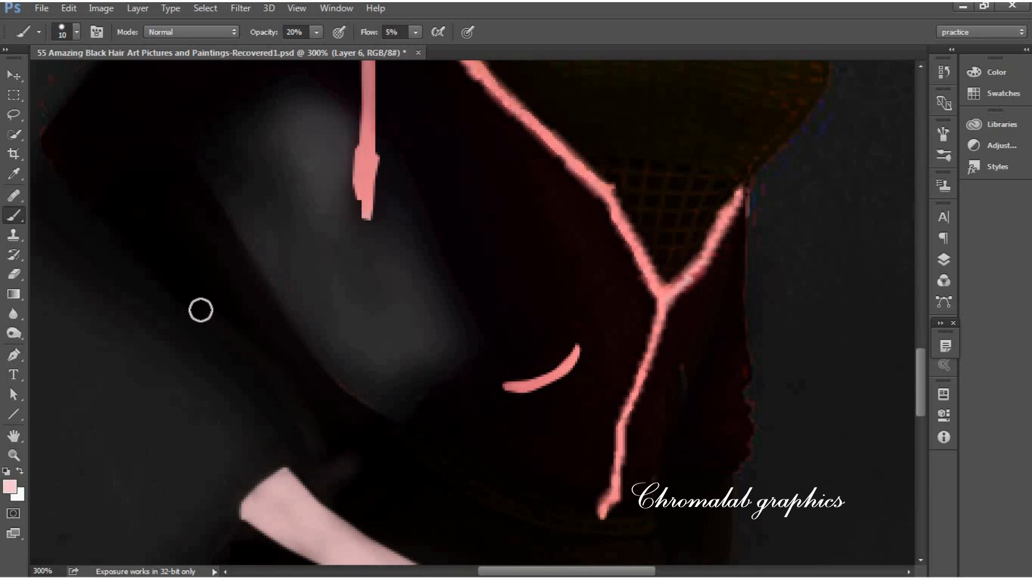
# Paint a faint pale pink glow along the bent arm and around both ends of the waistband
pyautogui.moveTo(320, 454)
pyautogui.mouseDown()
pyautogui.moveTo(298, 408)
pyautogui.moveTo(179, 290)
pyautogui.mouseUp()
pyautogui.hotkey('ctrl', '-')
pyautogui.hotkey('ctrl', '-')
pyautogui.hotkey('ctrl', '+')
pyautogui.hotkey('ctrl', '+')
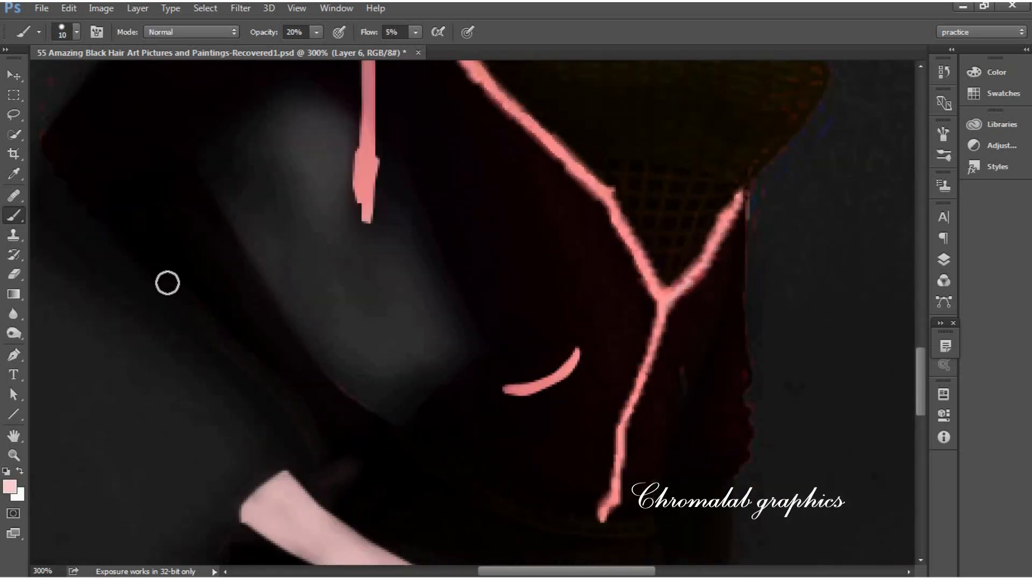
pyautogui.hotkey('ctrl', '-')
pyautogui.hotkey('ctrl', '-')
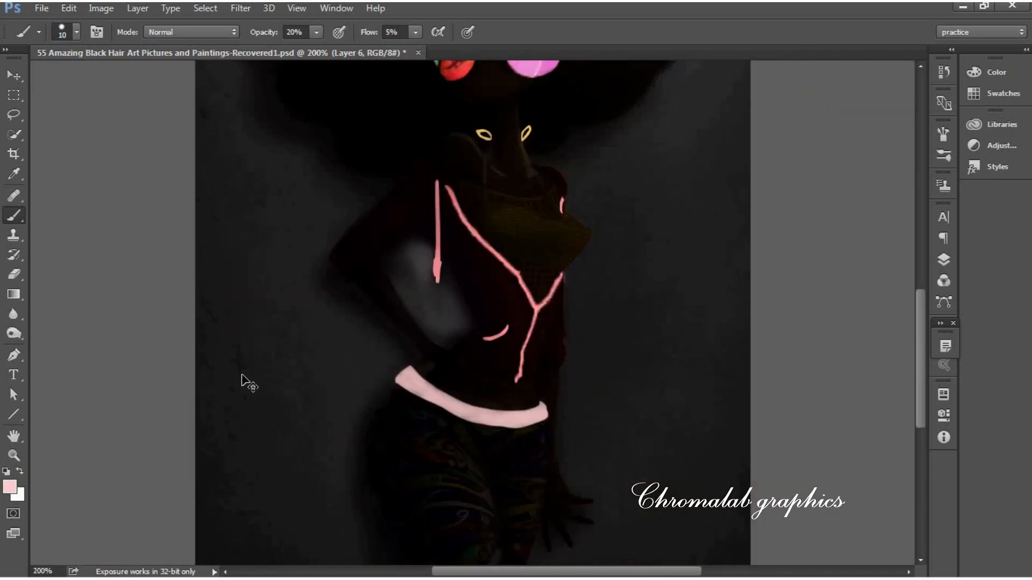
pyautogui.hotkey('ctrl', '+')
pyautogui.hotkey('ctrl', '+')
pyautogui.scroll(-5, 926, 411)
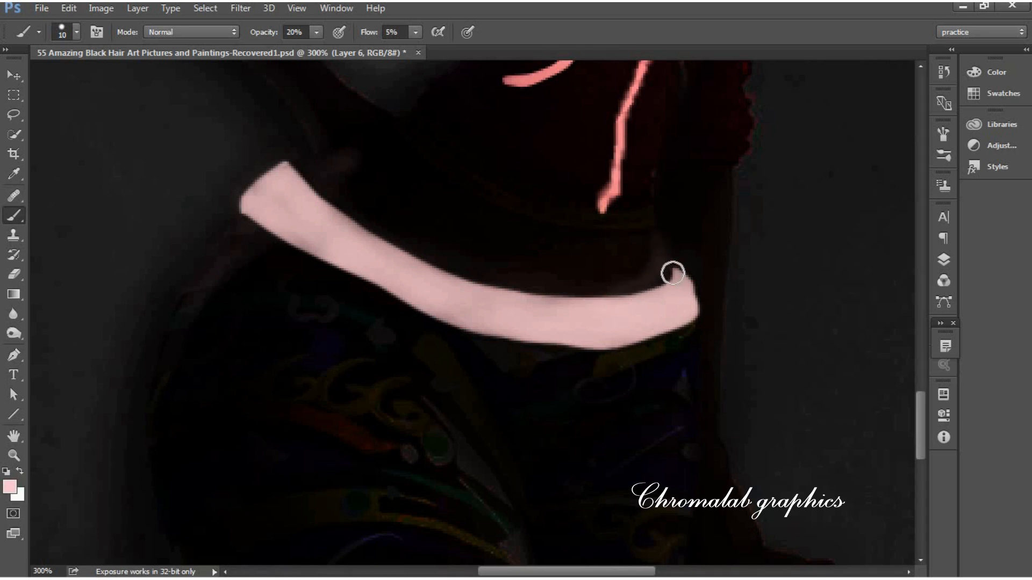
pyautogui.hotkey('ctrl', '-')
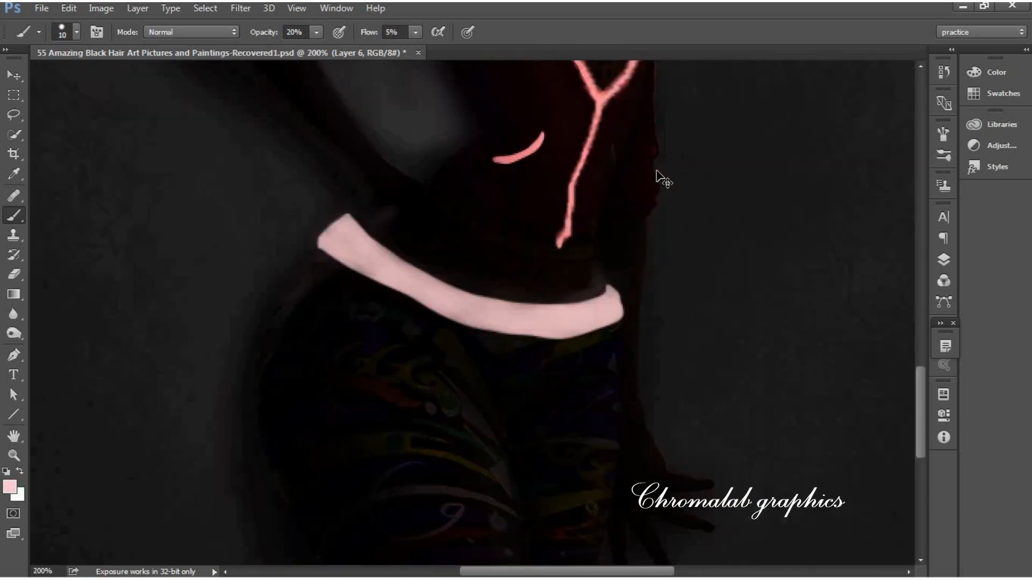
pyautogui.hotkey('ctrl', '+')
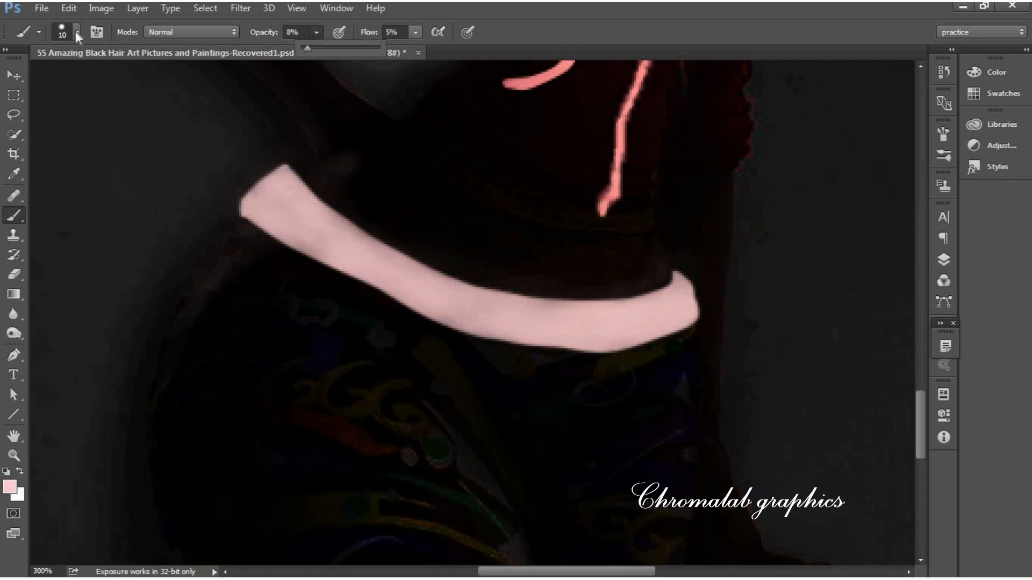
# Brush a soft pink glow around the waistband and over the trousers with a 29 px brush at 8% opacity
pyautogui.click(77, 35)
pyautogui.moveTo(86, 79); pyautogui.dragTo(84, 79)
pyautogui.click(666, 230)
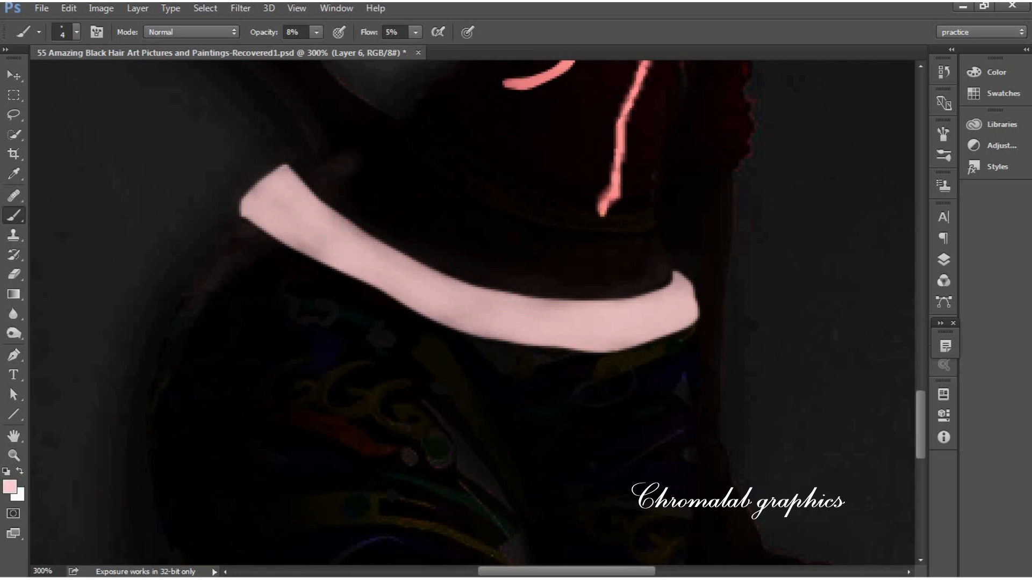
pyautogui.click(77, 33)
pyautogui.moveTo(85, 79); pyautogui.dragTo(97, 79)
pyautogui.click(662, 215)
pyautogui.moveTo(924, 434)
pyautogui.mouseDown()
pyautogui.moveTo(920, 407)
pyautogui.moveTo(922, 458)
pyautogui.mouseUp()
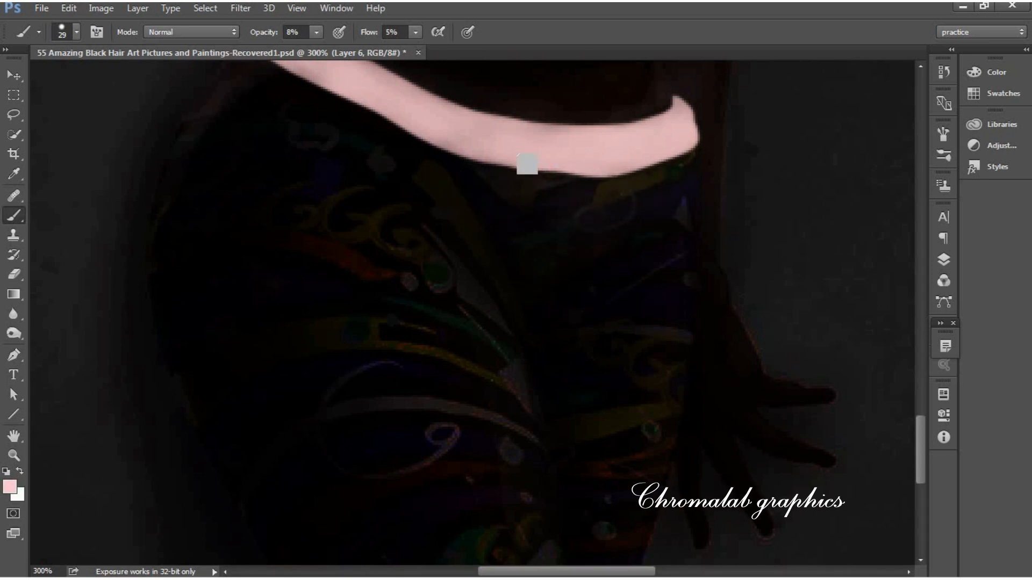
pyautogui.moveTo(920, 454)
pyautogui.mouseDown()
pyautogui.moveTo(918, 473)
pyautogui.moveTo(919, 462)
pyautogui.mouseUp()
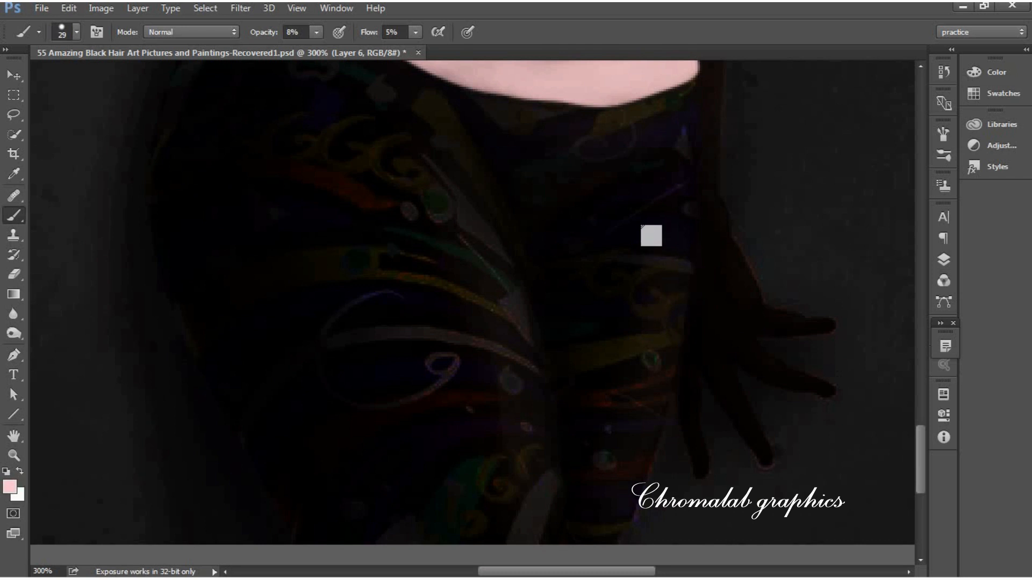
pyautogui.moveTo(917, 450); pyautogui.dragTo(916, 415)
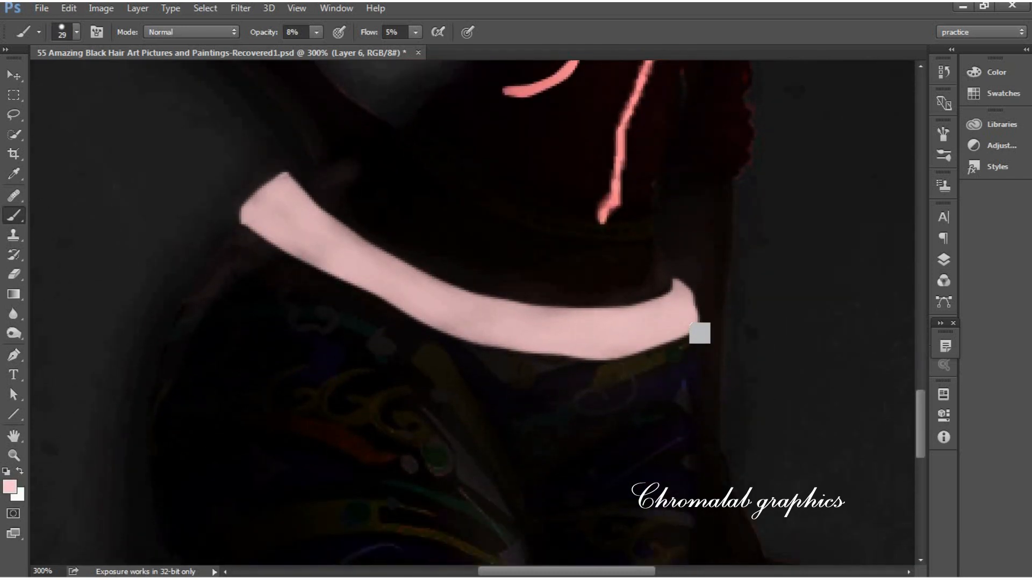
pyautogui.moveTo(918, 429); pyautogui.dragTo(917, 383)
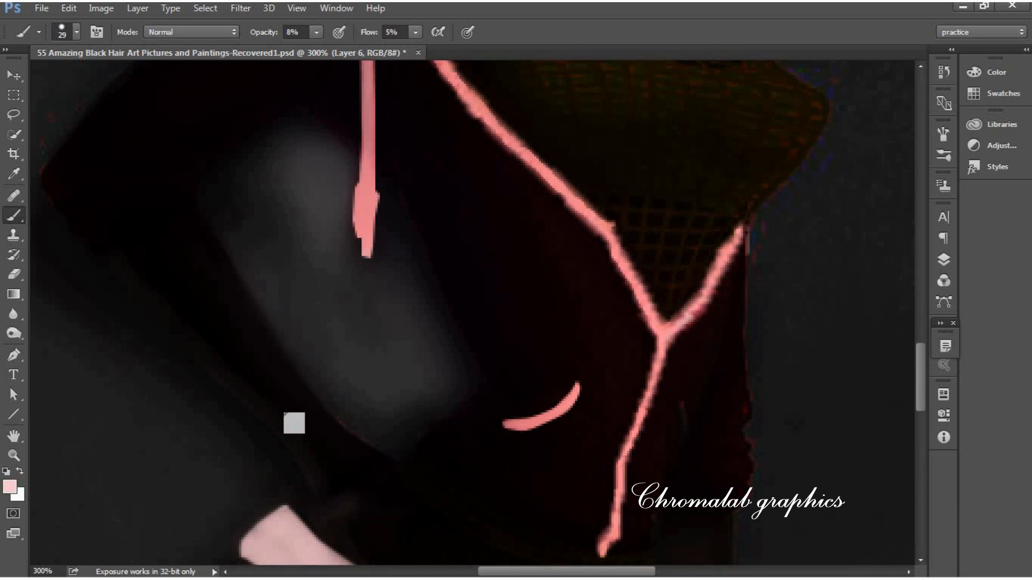
# Set the foreground colour to a slightly stronger pink for the glow around the jacket trim
pyautogui.moveTo(920, 376); pyautogui.dragTo(921, 356)
pyautogui.click(10, 487)
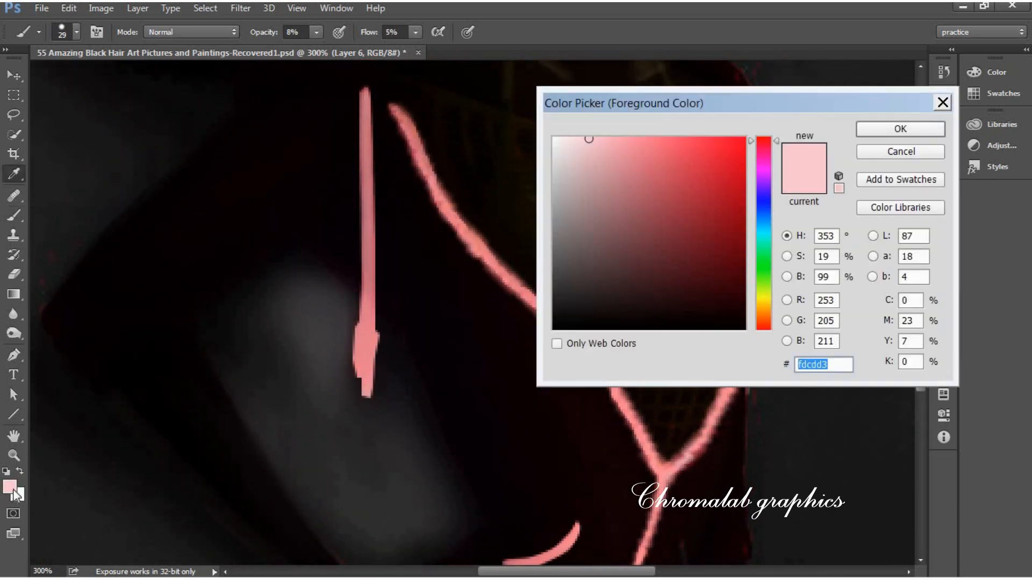
pyautogui.click(621, 265)
pyautogui.click(610, 145)
pyautogui.click(854, 130)
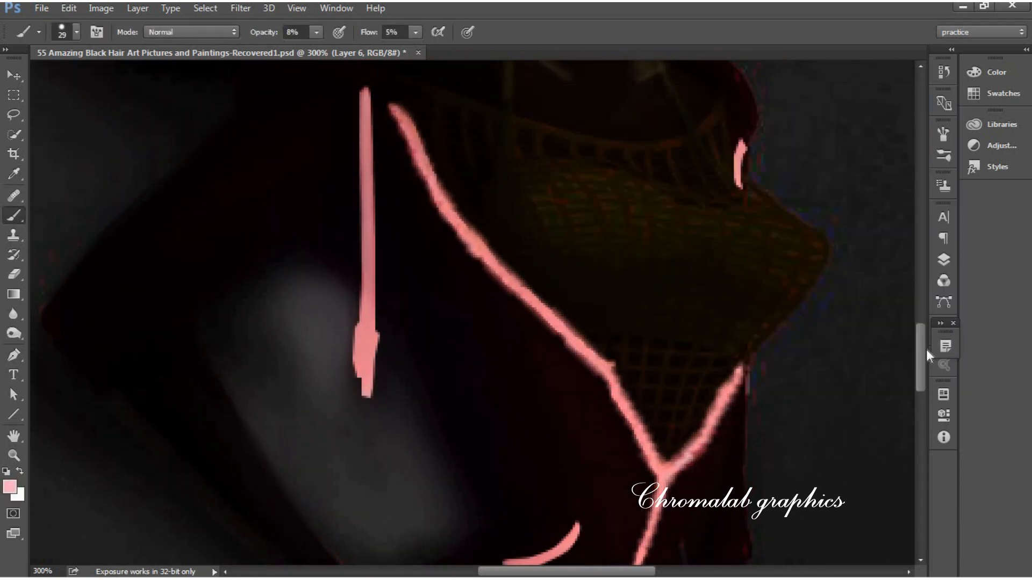
# Paint a faint pink glow on the jacket beside the trim lines, reducing the brush to 15 px for finer areas
pyautogui.moveTo(926, 349); pyautogui.dragTo(924, 359)
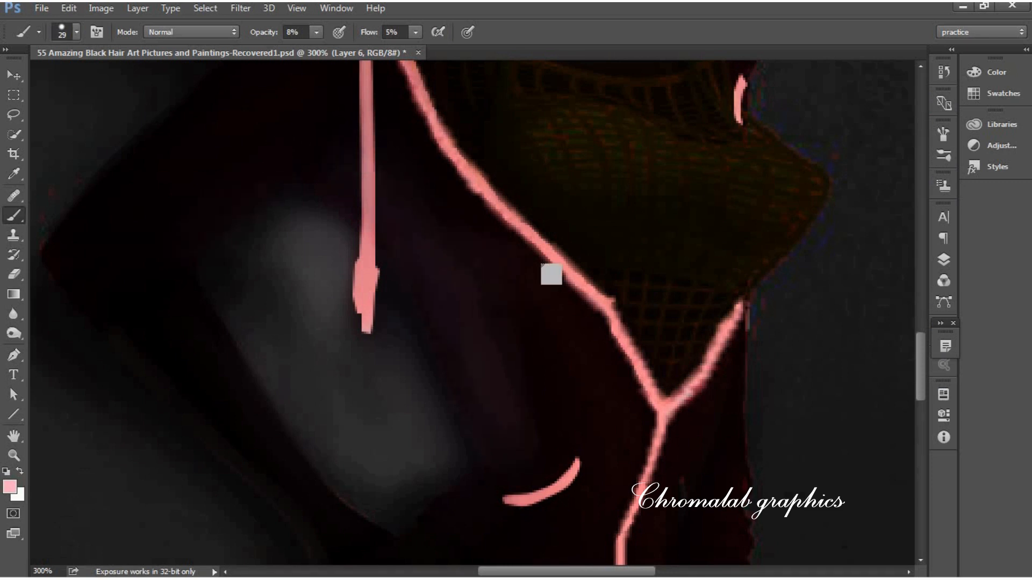
pyautogui.click(76, 33)
pyautogui.click(91, 80)
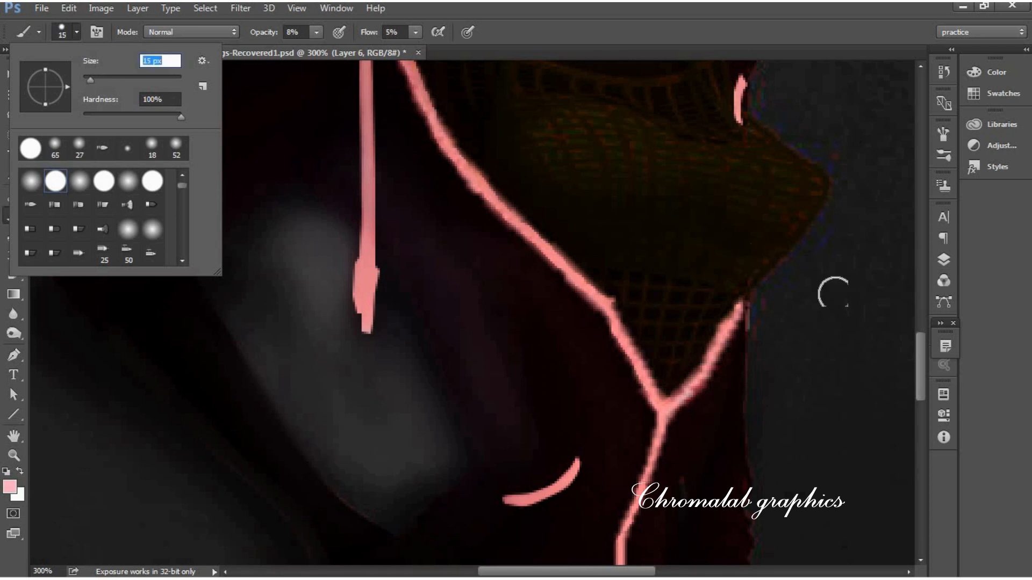
pyautogui.moveTo(921, 376); pyautogui.dragTo(922, 355)
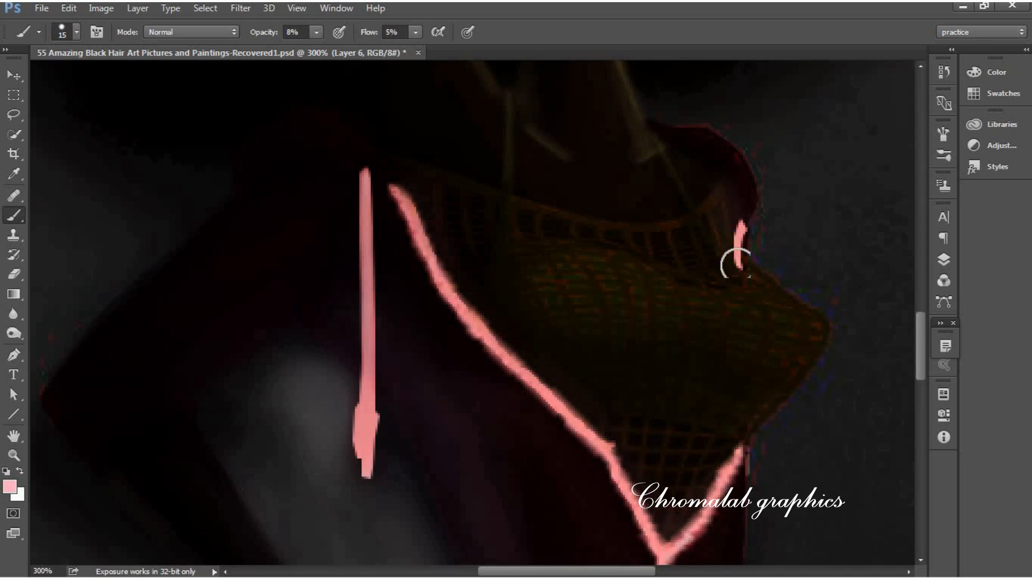
pyautogui.moveTo(920, 341); pyautogui.dragTo(925, 371)
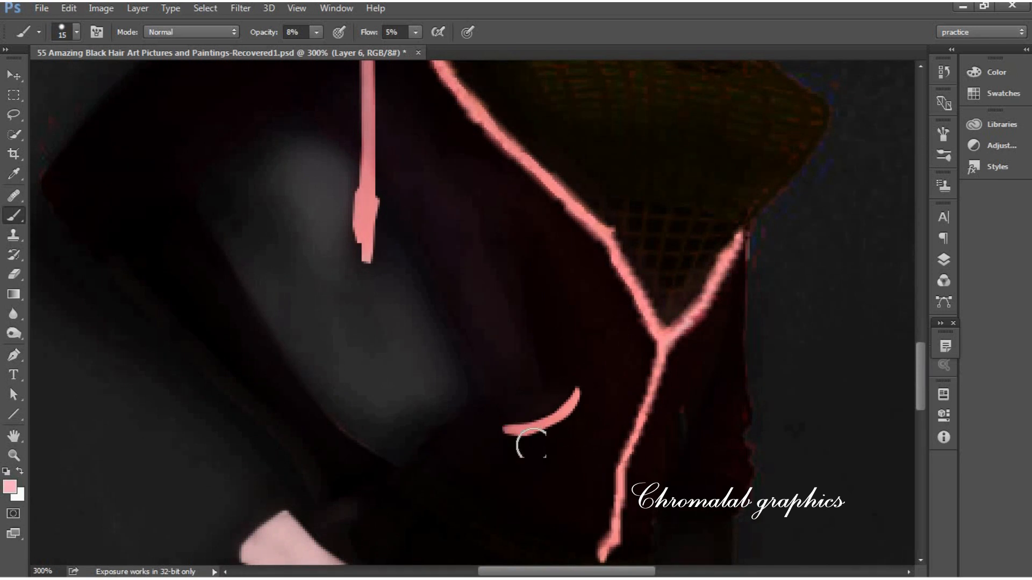
pyautogui.moveTo(921, 369); pyautogui.dragTo(928, 325)
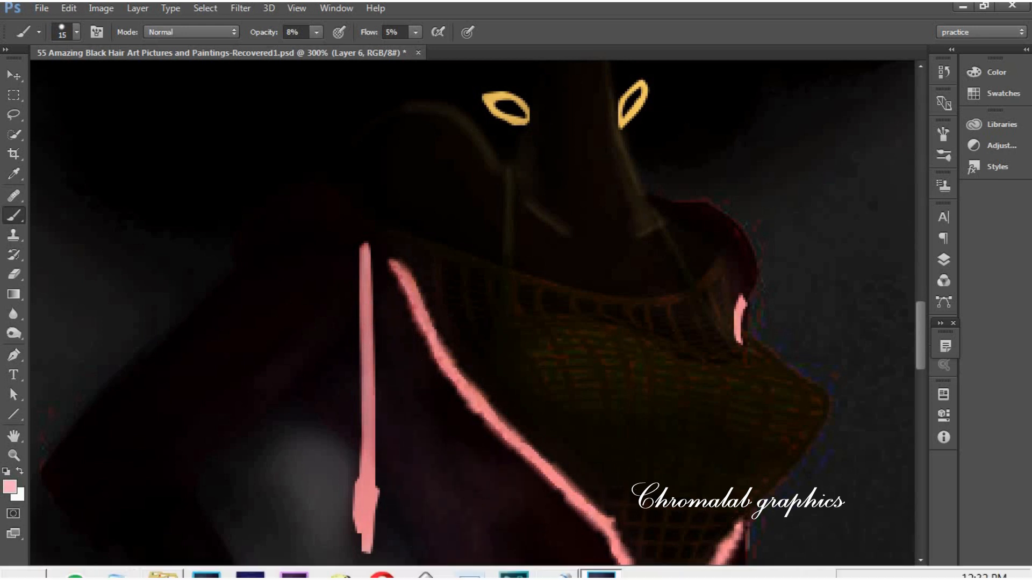
# Build up the faint pink glow across the jacket, around the waistband ends and over the trousers with the 15 px brush
pyautogui.scroll(-5, 923, 327)
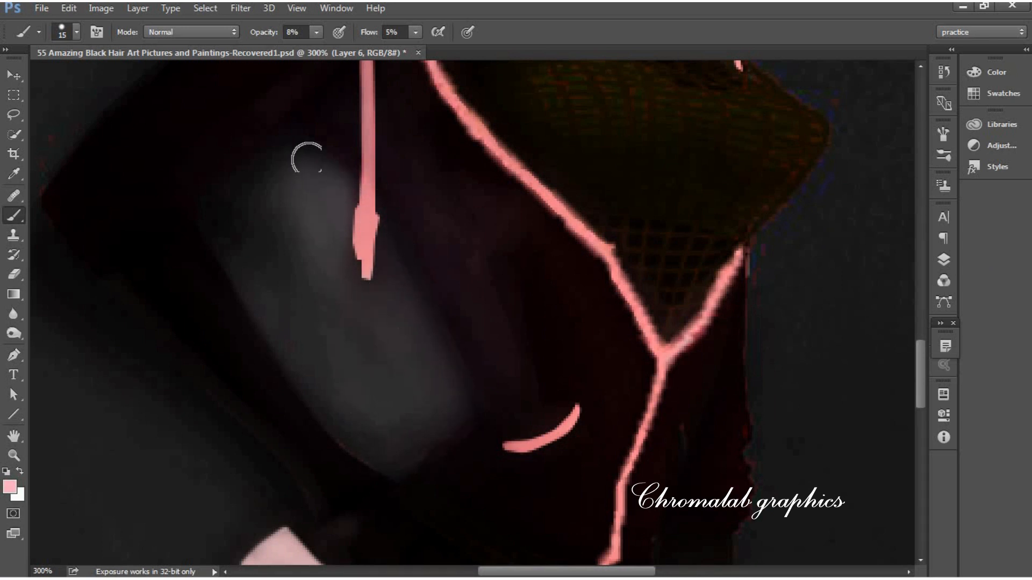
pyautogui.hotkey('ctrl', '1')
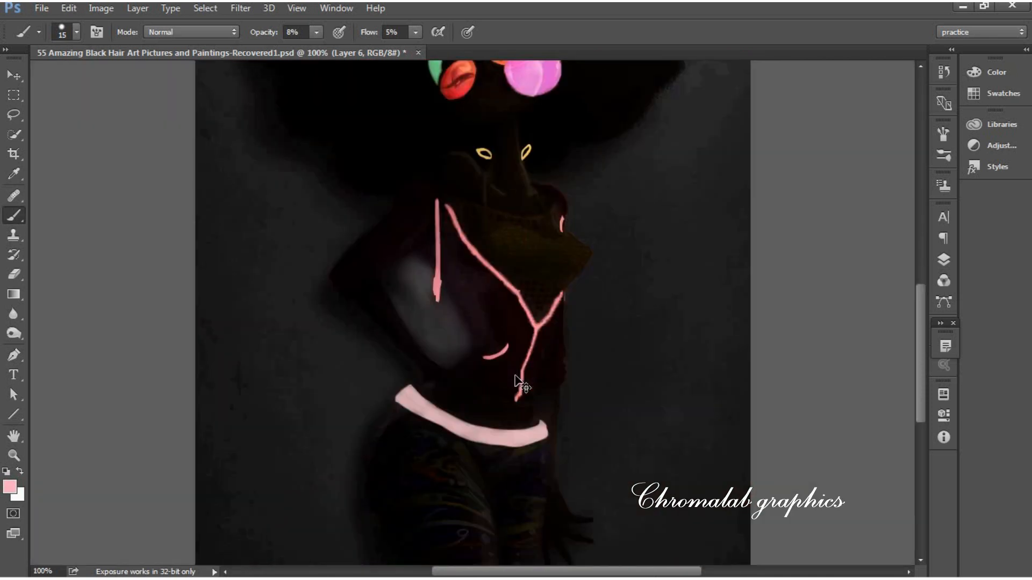
pyautogui.hotkey('ctrl', '-')
pyautogui.hotkey('ctrl', '+')
pyautogui.hotkey('ctrl', '+')
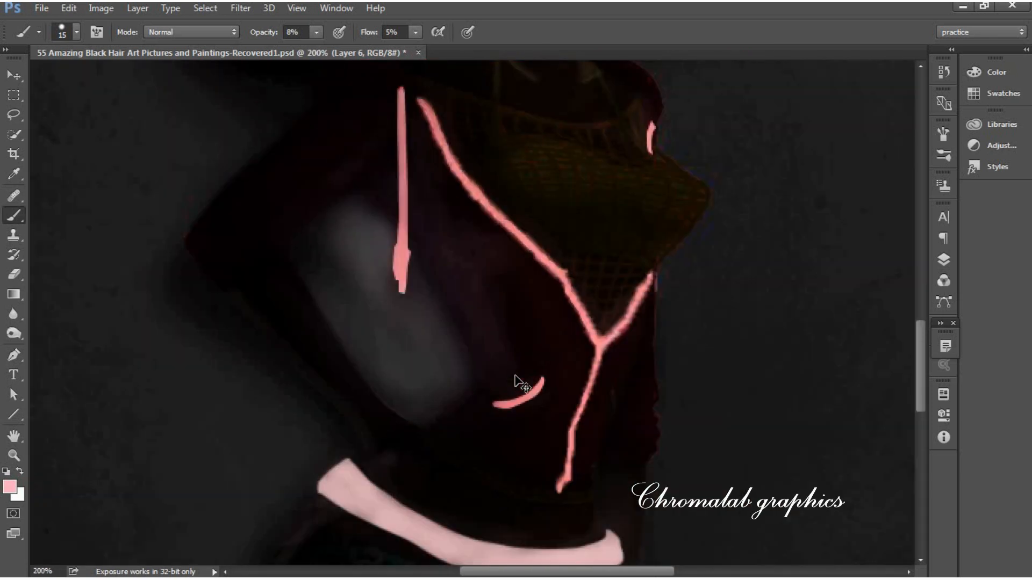
pyautogui.moveTo(921, 354); pyautogui.dragTo(921, 419)
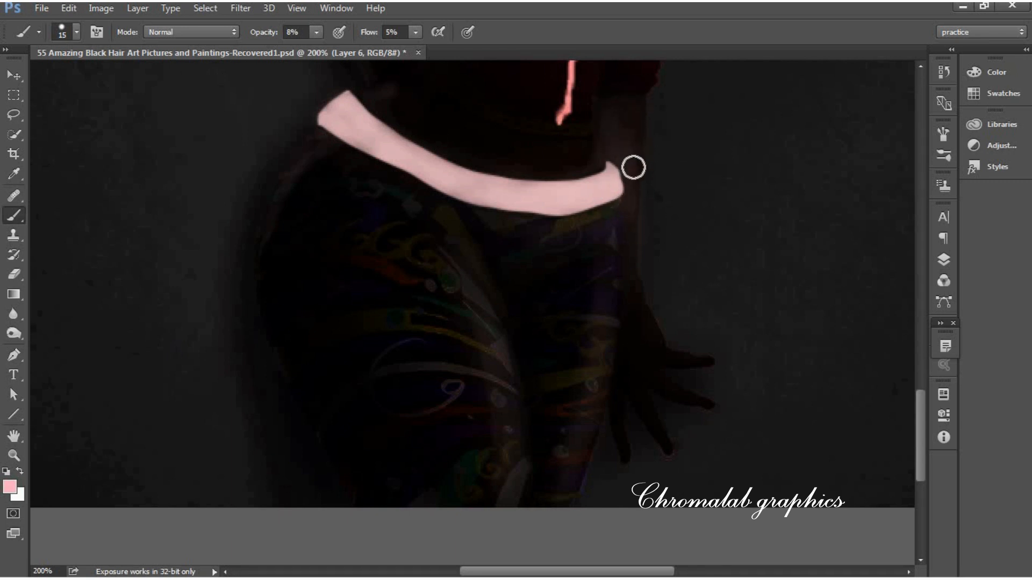
pyautogui.scroll(6, 909, 370)
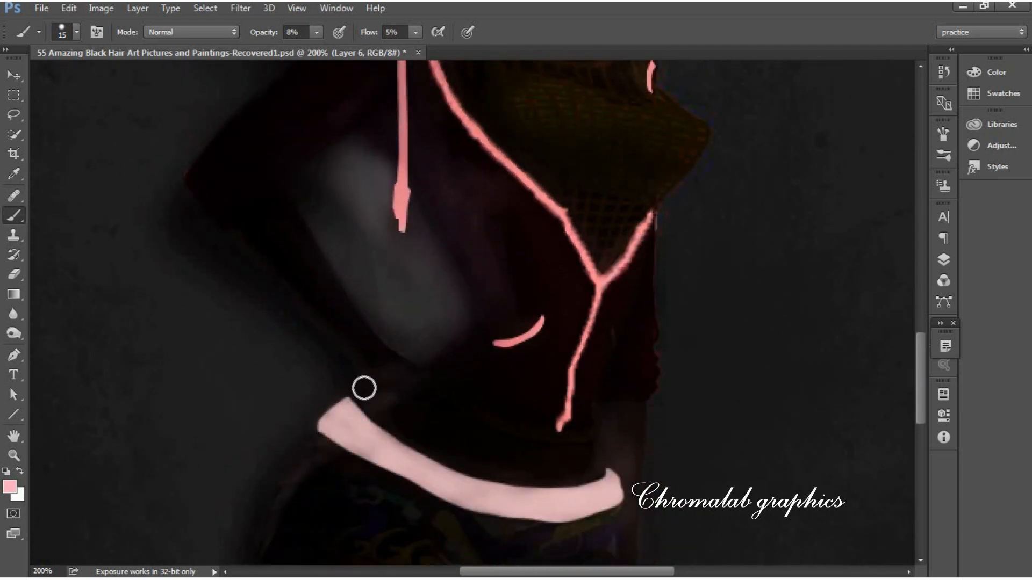
# Set the foreground colour to a pale orange based on the yellow earring's colour
pyautogui.moveTo(919, 372); pyautogui.dragTo(913, 283)
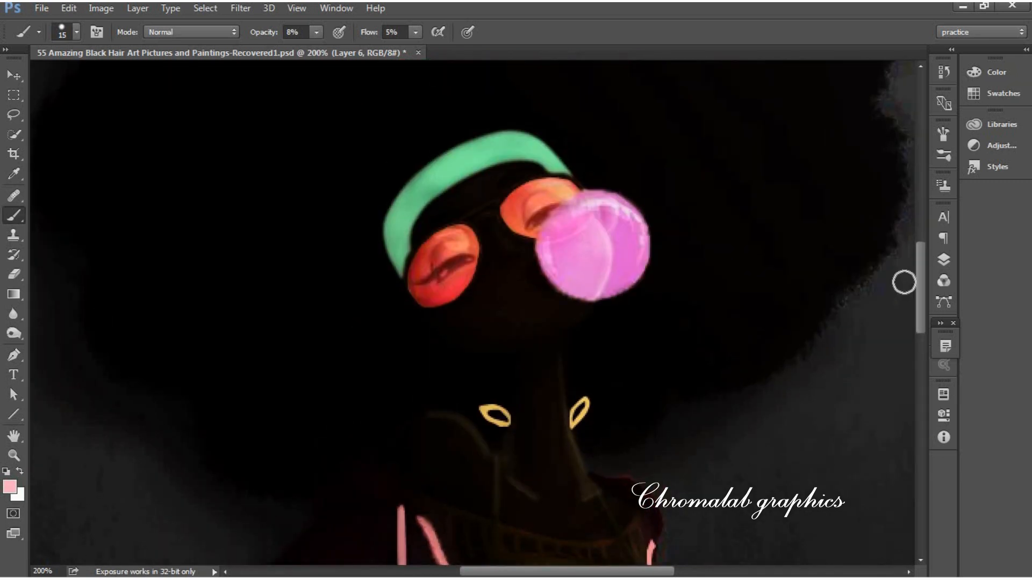
pyautogui.click(11, 486)
pyautogui.click(490, 404)
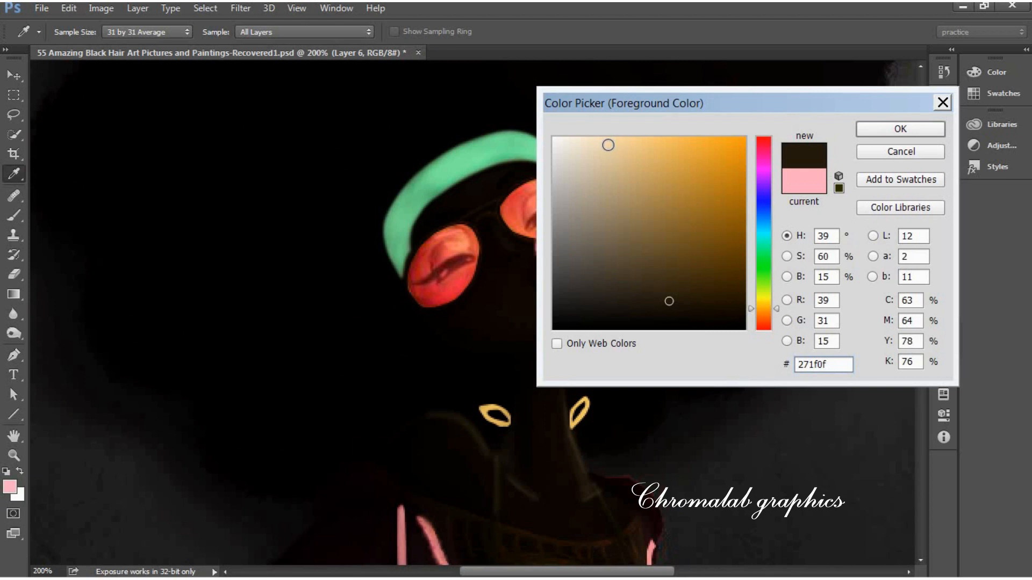
pyautogui.click(606, 139)
pyautogui.click(900, 129)
# Paint a faint pale orange glow along the chin, neck and collarbones near the earrings with a 6 px brush
pyautogui.click(76, 32)
pyautogui.click(87, 79)
pyautogui.hotkey('ctrl', '+')
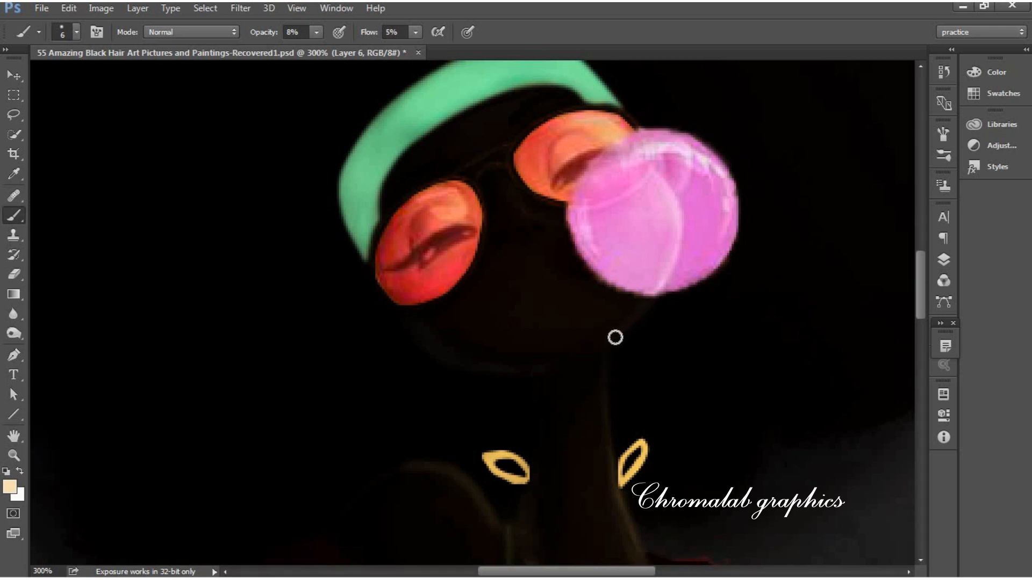
pyautogui.moveTo(921, 306); pyautogui.dragTo(920, 335)
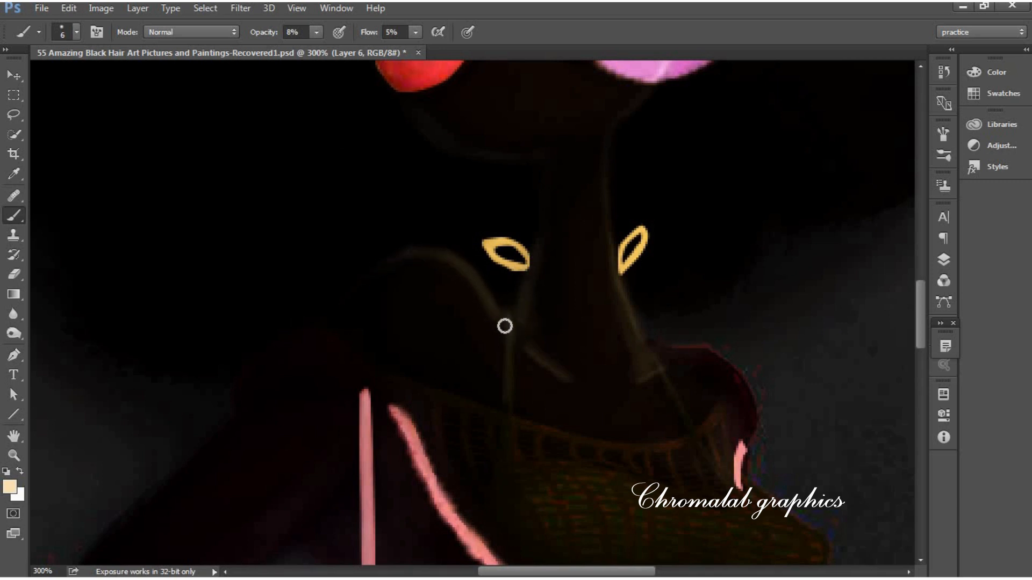
pyautogui.hotkey('ctrl', '0')
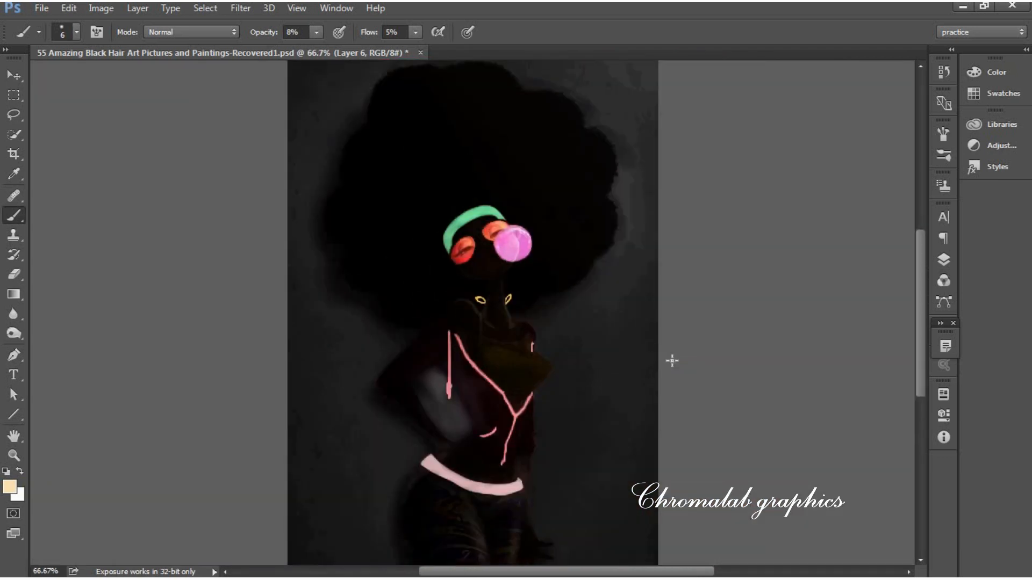
# Set the foreground colour to a pale pink matching the waistband
pyautogui.moveTo(920, 280); pyautogui.dragTo(923, 313)
pyautogui.hotkey('ctrl', '+')
pyautogui.hotkey('ctrl', '+')
pyautogui.hotkey('ctrl', '+')
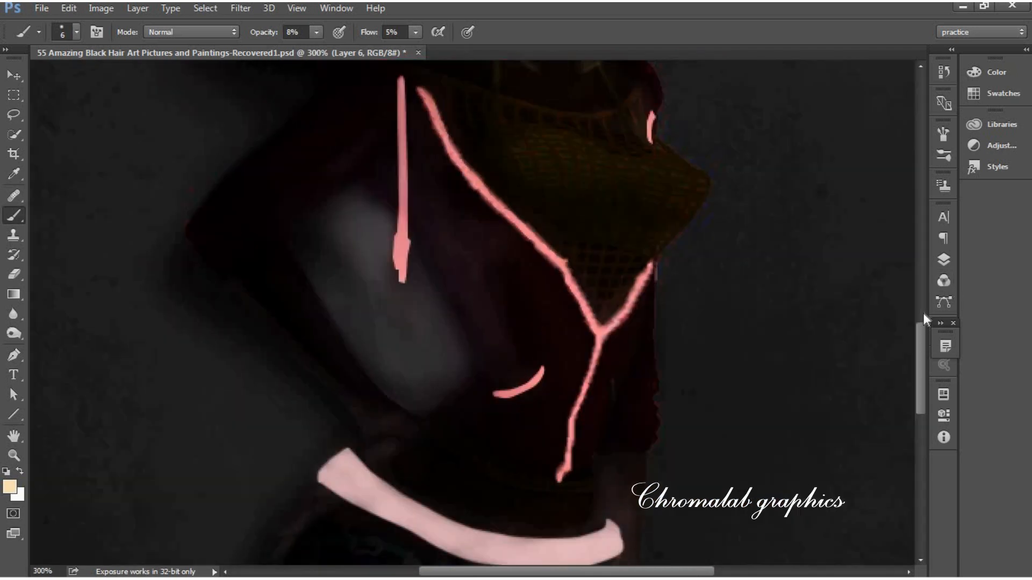
pyautogui.moveTo(922, 349); pyautogui.dragTo(924, 402)
pyautogui.click(10, 486)
pyautogui.click(597, 137)
pyautogui.press('Return')
# Brush a soft pale pink glow onto the background beside the waistband's end at the hip with a 41 px brush
pyautogui.click(77, 32)
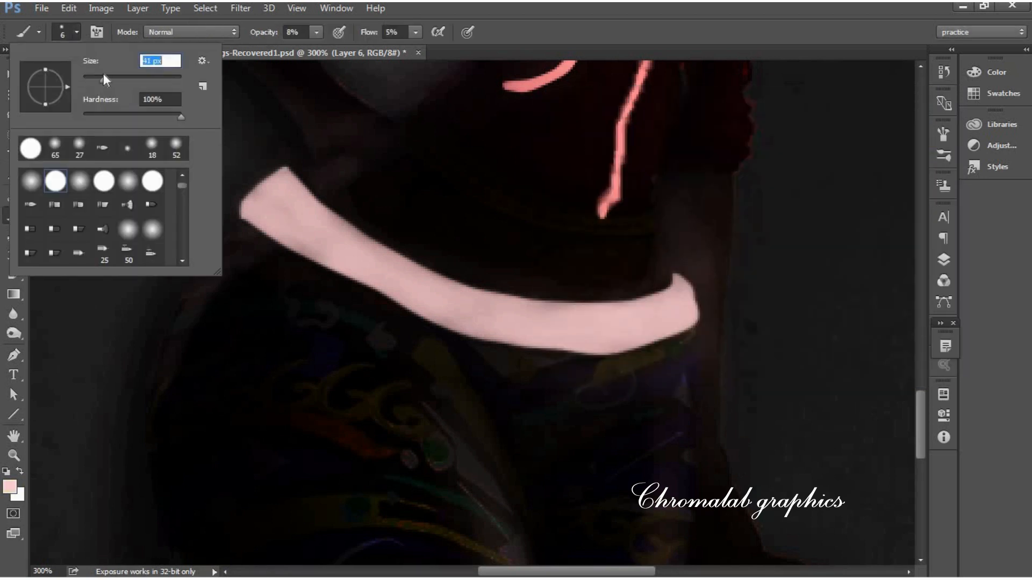
pyautogui.click(78, 32)
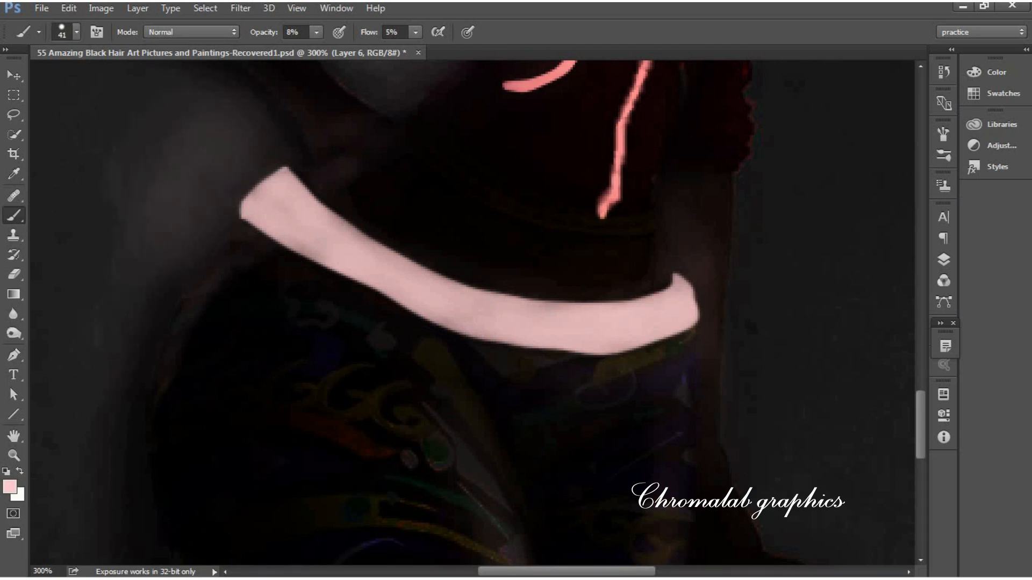
pyautogui.hotkey('ctrl', '-')
pyautogui.hotkey('ctrl', '-')
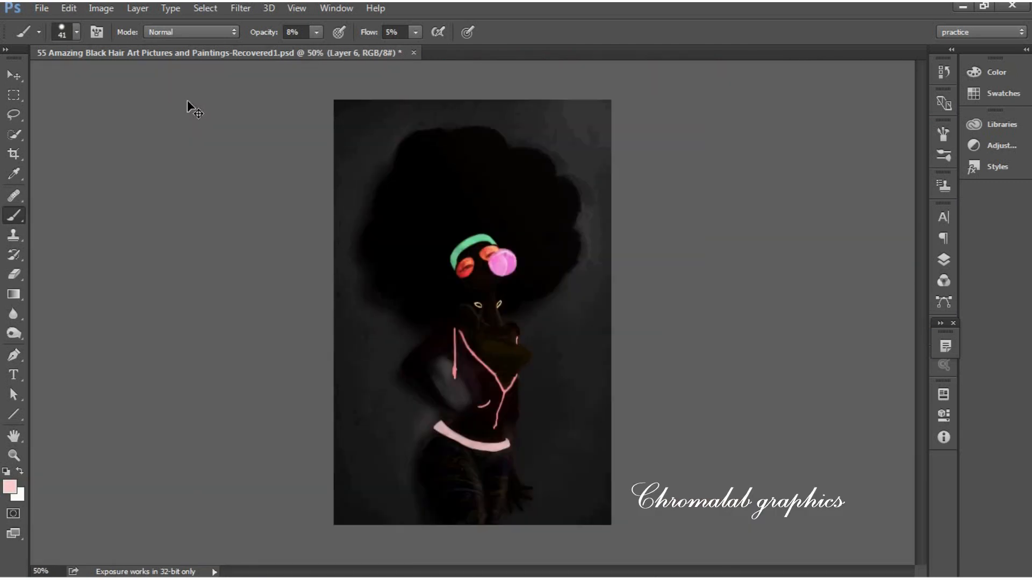
# Set the foreground colour to black and darken the grey patch between the arm and torso with a 23 px brush at 8% opacity
pyautogui.click(10, 487)
pyautogui.moveTo(570, 301); pyautogui.dragTo(552, 330)
pyautogui.click(870, 129)
pyautogui.hotkey('ctrl', '+')
pyautogui.hotkey('ctrl', '+')
pyautogui.hotkey('ctrl', '+')
pyautogui.hotkey('ctrl', '+')
pyautogui.moveTo(920, 306); pyautogui.dragTo(919, 392)
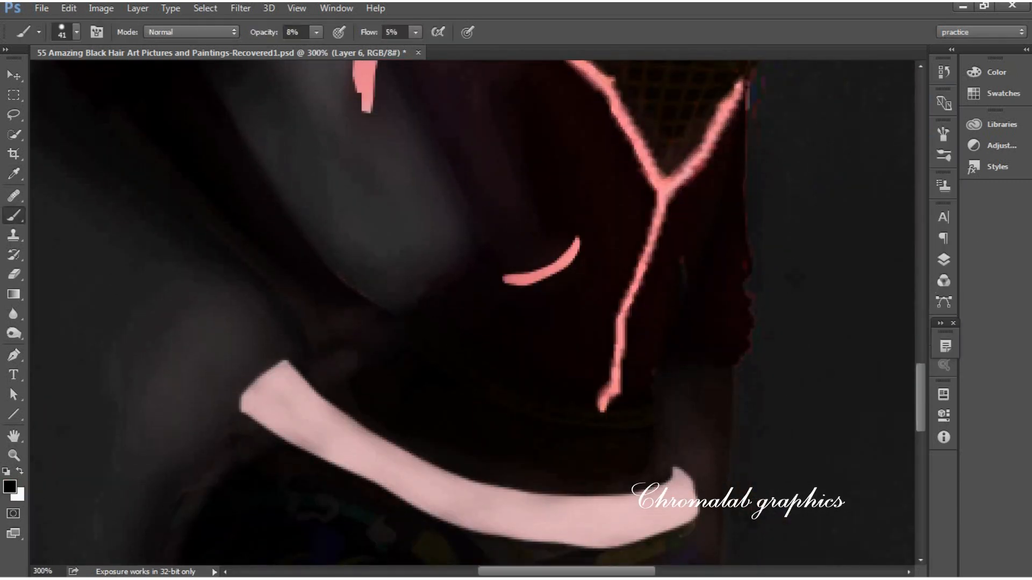
pyautogui.click(76, 32)
pyautogui.click(94, 80)
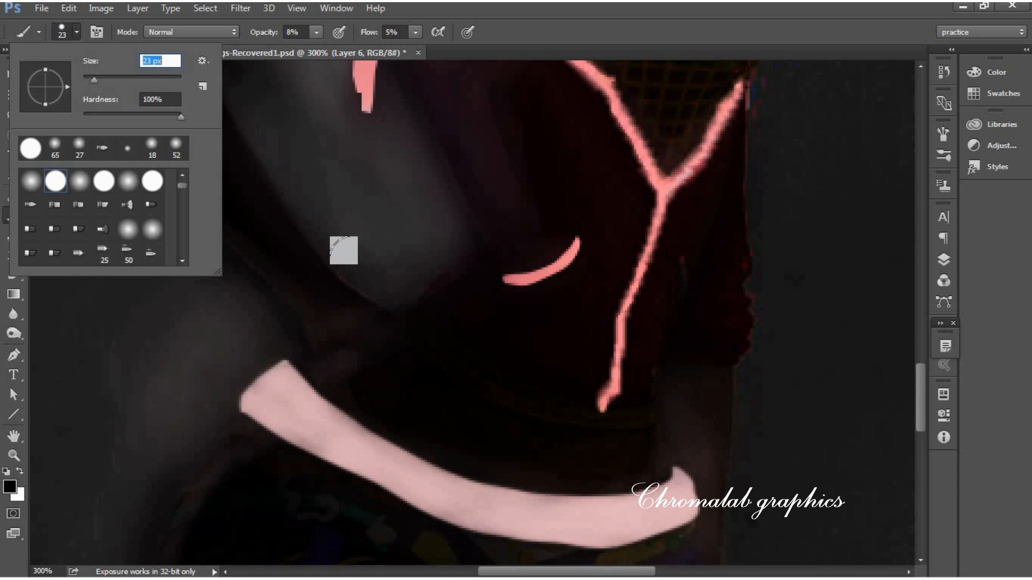
pyautogui.moveTo(920, 384); pyautogui.dragTo(920, 374)
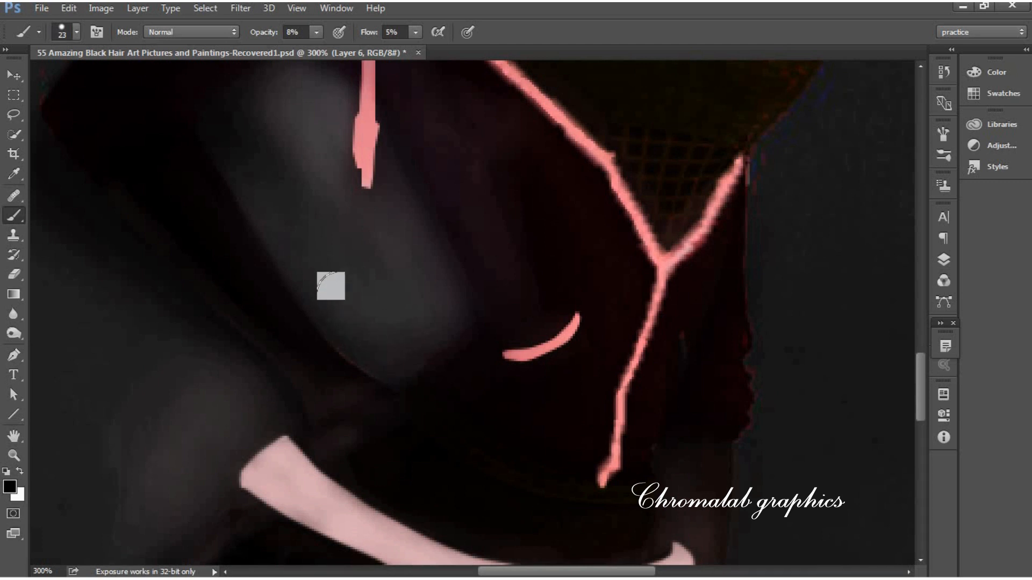
# Raise the brush opacity to 54% and paint more black over the grey patch inside the bent arm
pyautogui.moveTo(317, 35); pyautogui.dragTo(317, 175)
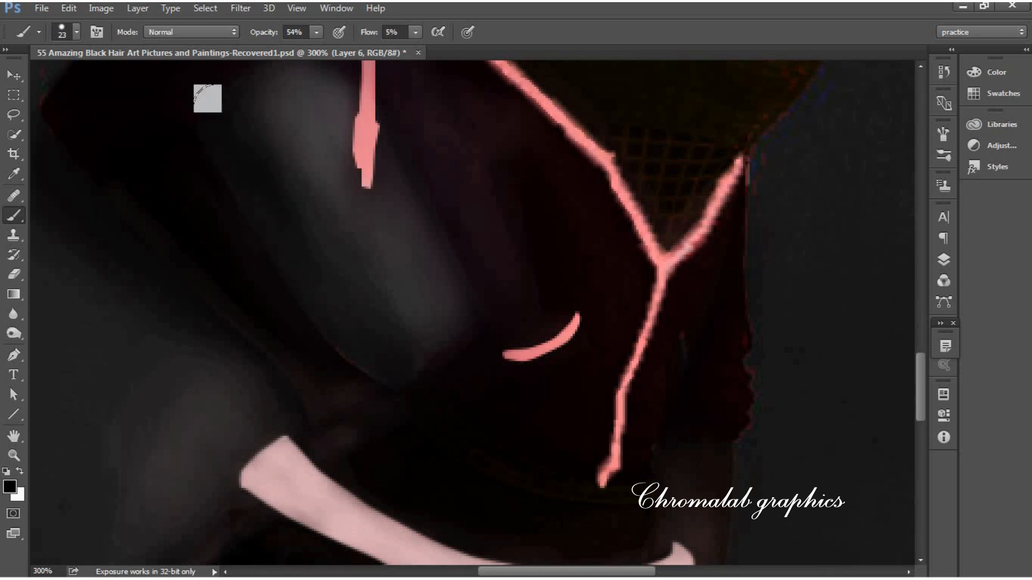
pyautogui.moveTo(920, 392); pyautogui.dragTo(920, 372)
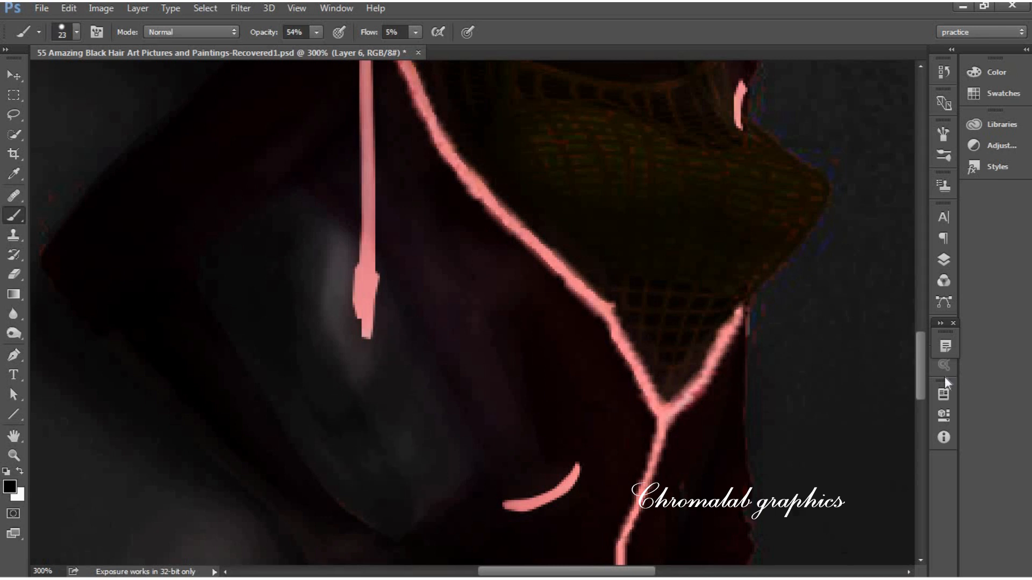
pyautogui.moveTo(919, 363); pyautogui.dragTo(933, 418)
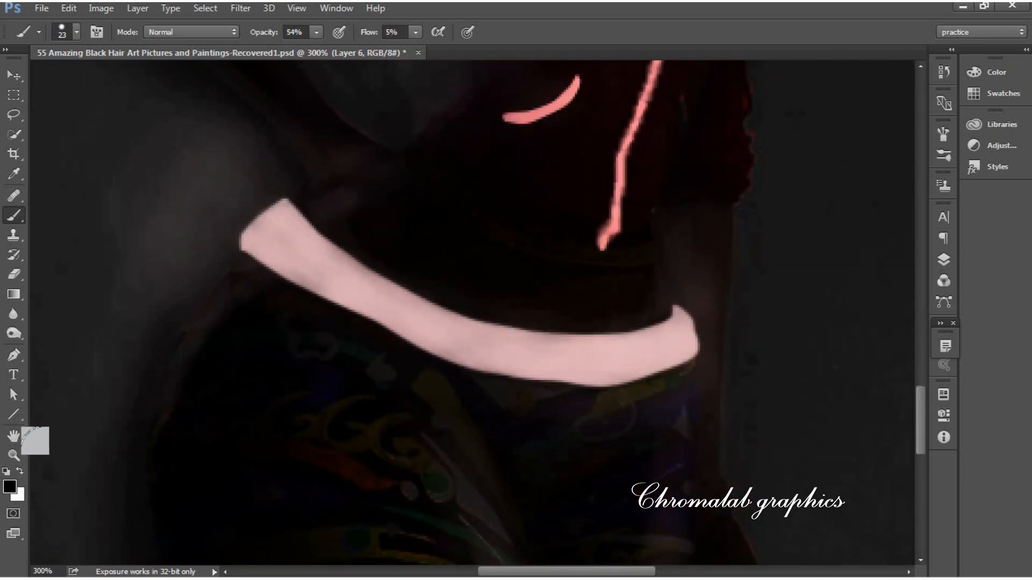
pyautogui.hotkey('ctrl', '-')
pyautogui.hotkey('ctrl', '-')
pyautogui.hotkey('ctrl', '-')
pyautogui.hotkey('ctrl', '-')
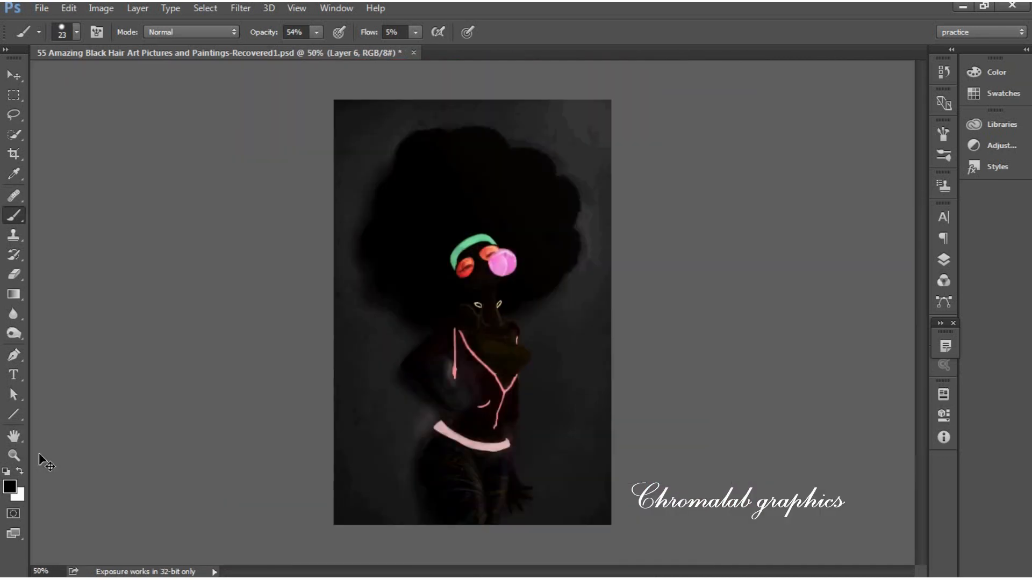
# Set the foreground colour to a bright pink based on a sample from the edge of the bubble gum
pyautogui.hotkey('ctrl', '+')
pyautogui.hotkey('ctrl', '+')
pyautogui.hotkey('ctrl', '+')
pyautogui.hotkey('ctrl', '+')
pyautogui.hotkey('ctrl', '+')
pyautogui.hotkey('ctrl', '+')
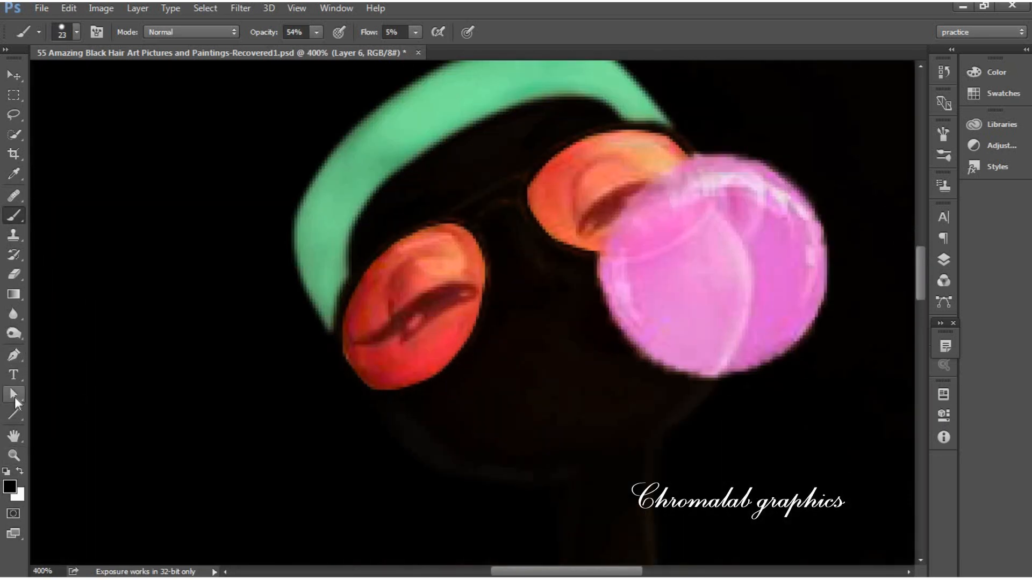
pyautogui.click(9, 486)
pyautogui.moveTo(638, 105); pyautogui.dragTo(605, 267)
pyautogui.click(649, 207)
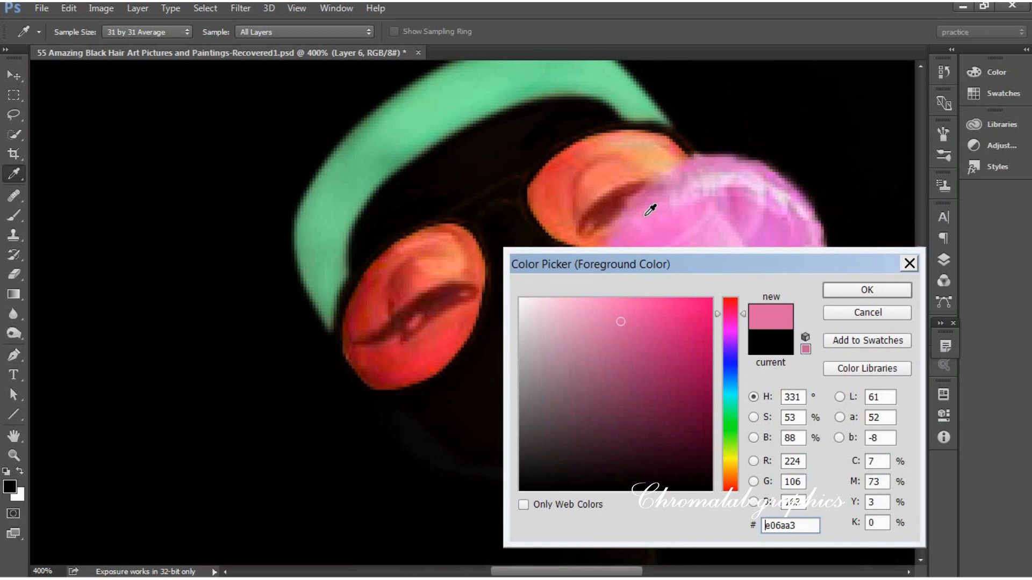
pyautogui.click(615, 302)
pyautogui.click(854, 289)
# Paint faint pink highlights on the nose, glasses rims and jawline with a 6 px brush, lowering its opacity to 24%
pyautogui.press('b')
pyautogui.click(77, 32)
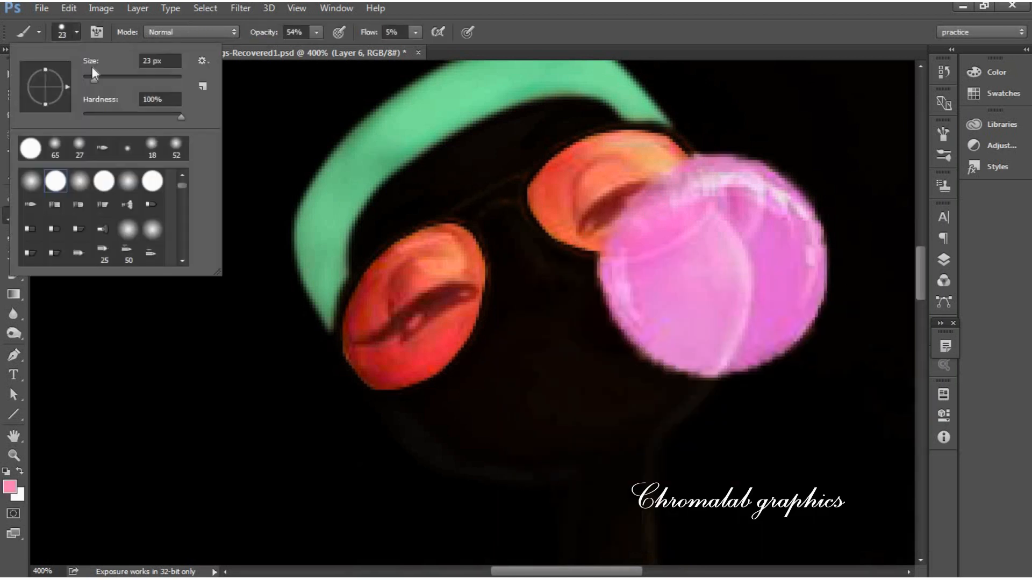
pyautogui.moveTo(89, 79); pyautogui.dragTo(85, 78)
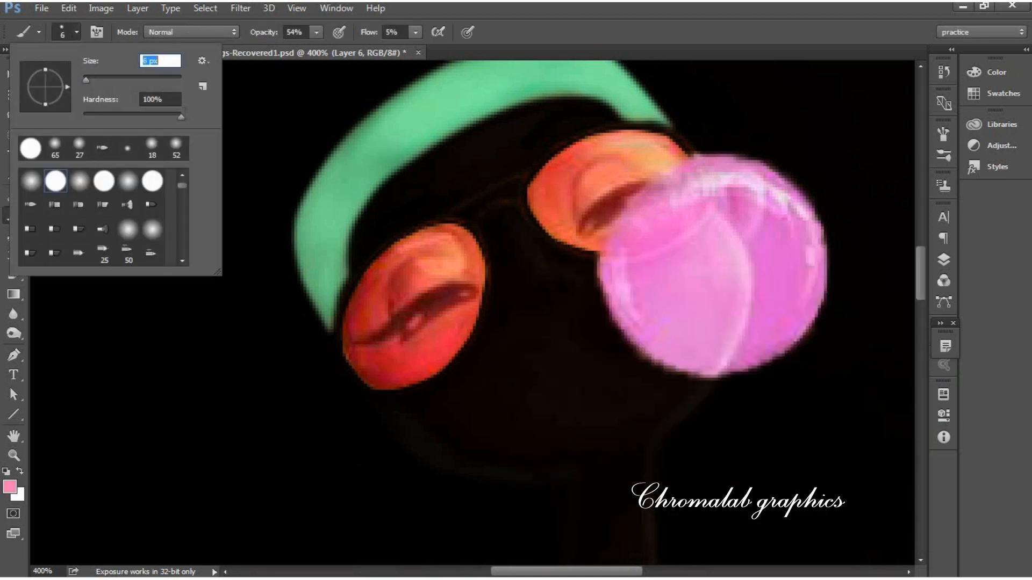
pyautogui.click(540, 271)
pyautogui.moveTo(530, 236); pyautogui.dragTo(549, 284)
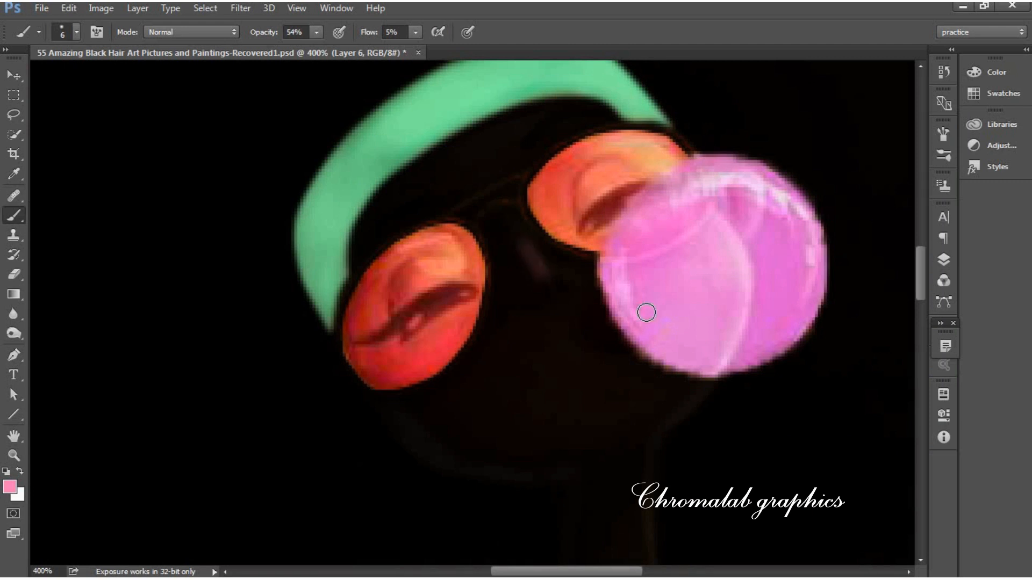
pyautogui.click(518, 236)
pyautogui.moveTo(506, 217); pyautogui.dragTo(559, 283)
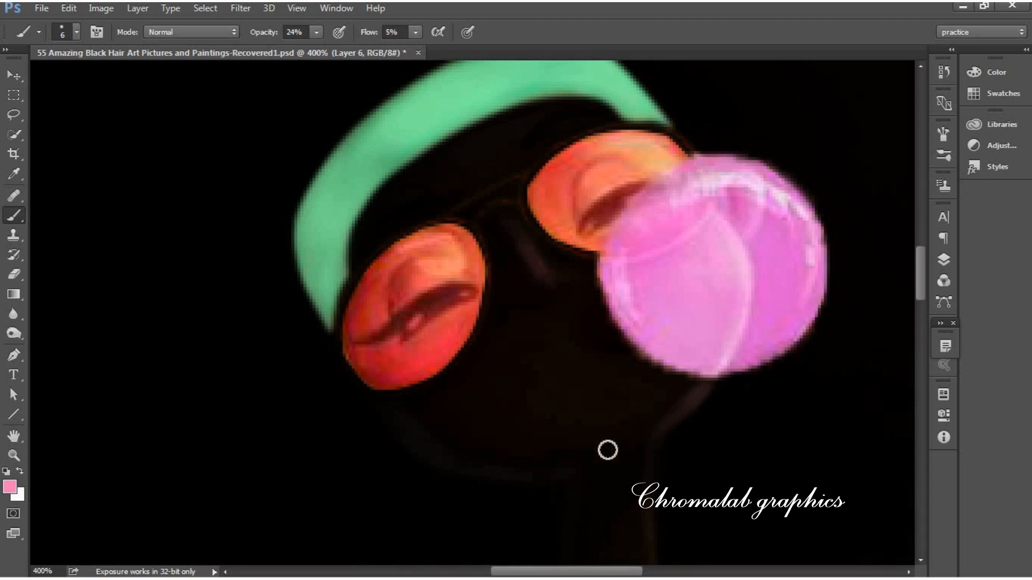
pyautogui.moveTo(694, 409)
pyautogui.mouseDown()
pyautogui.moveTo(664, 435)
pyautogui.moveTo(654, 468)
pyautogui.mouseUp()
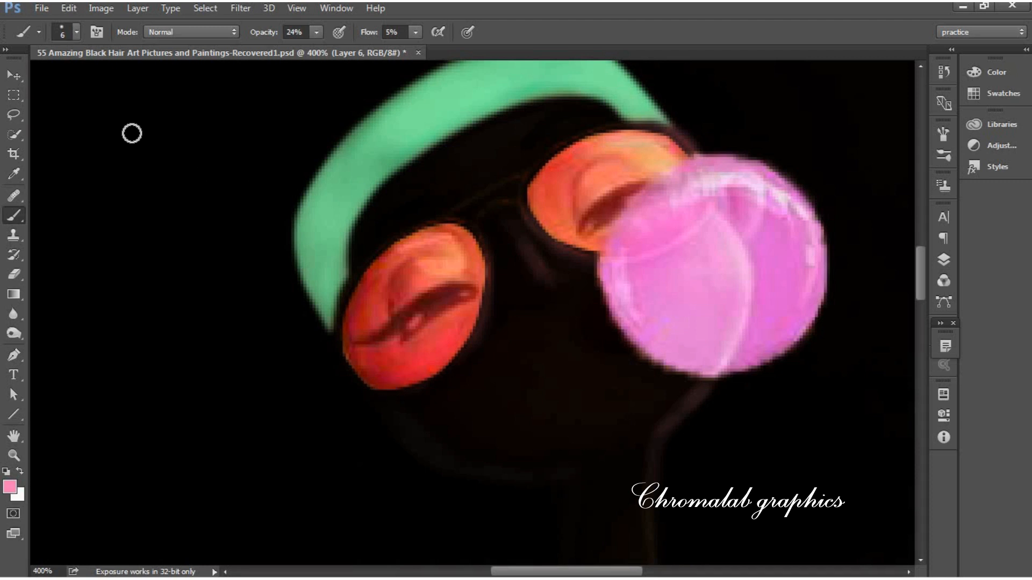
# Set the foreground colour to a light green based on the headband and trace the upper glasses rims with the 6 px brush
pyautogui.click(10, 487)
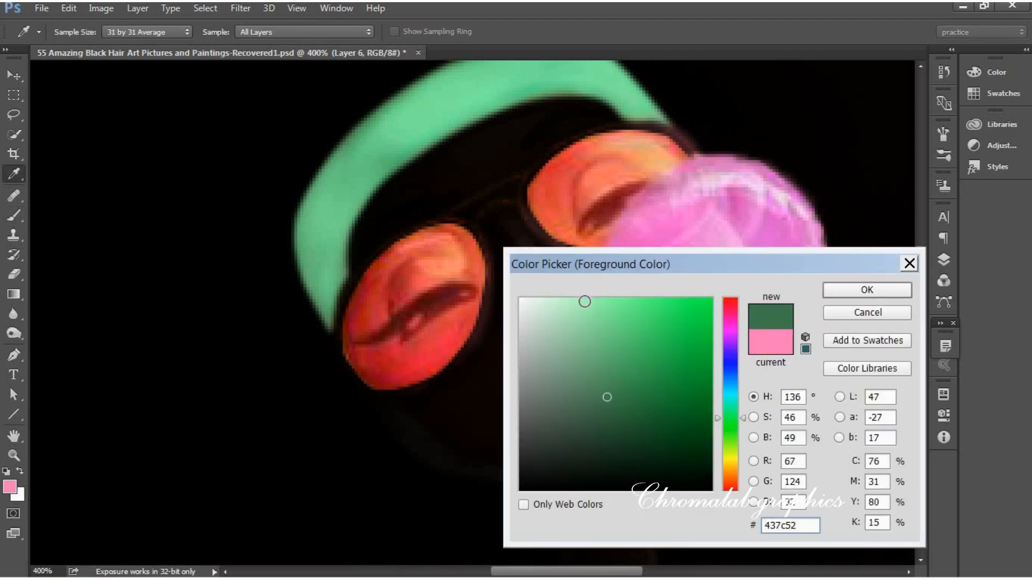
pyautogui.click(585, 299)
pyautogui.click(848, 292)
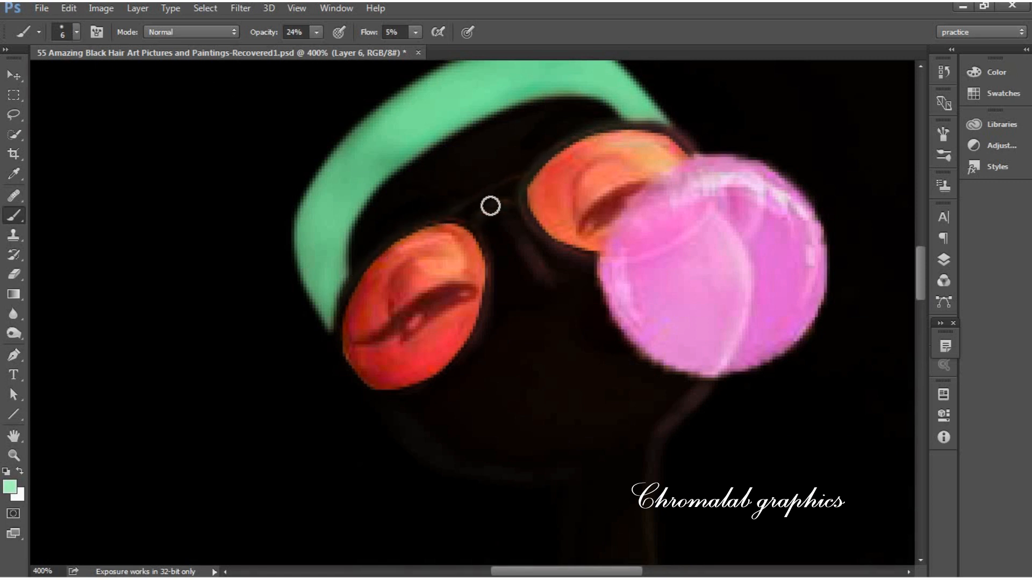
pyautogui.click(14, 75)
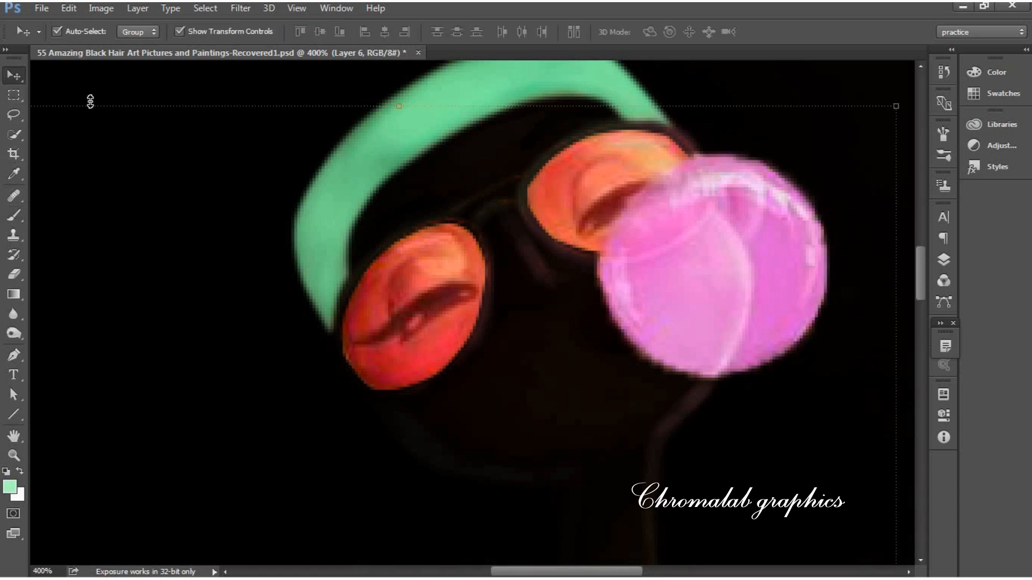
pyautogui.click(14, 215)
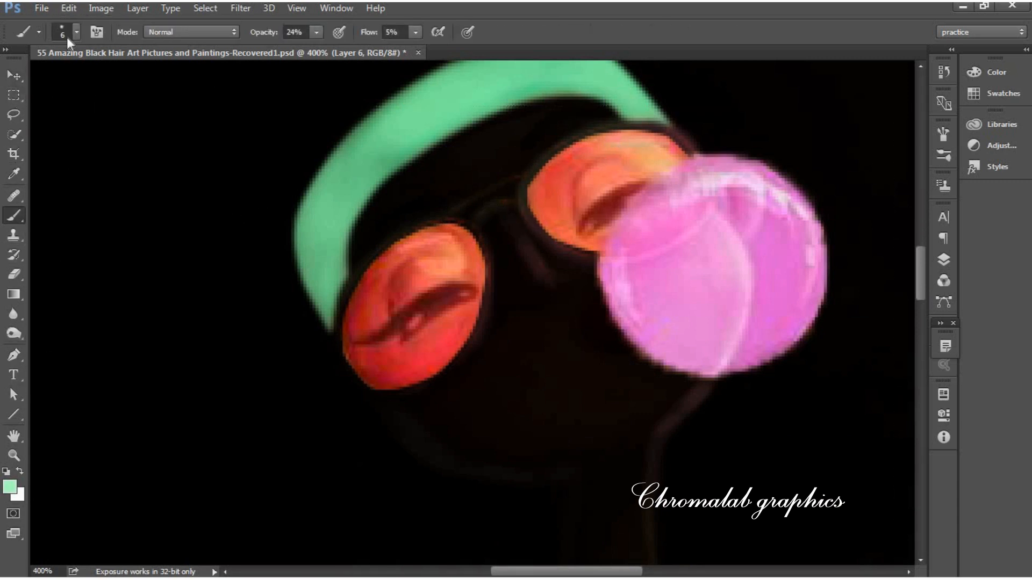
# Brush a soft green glow across the forehead below the headband with a 23 px brush at 24% opacity
pyautogui.click(77, 31)
pyautogui.click(95, 77)
pyautogui.moveTo(548, 104)
pyautogui.mouseDown()
pyautogui.moveTo(482, 121)
pyautogui.moveTo(389, 172)
pyautogui.mouseUp()
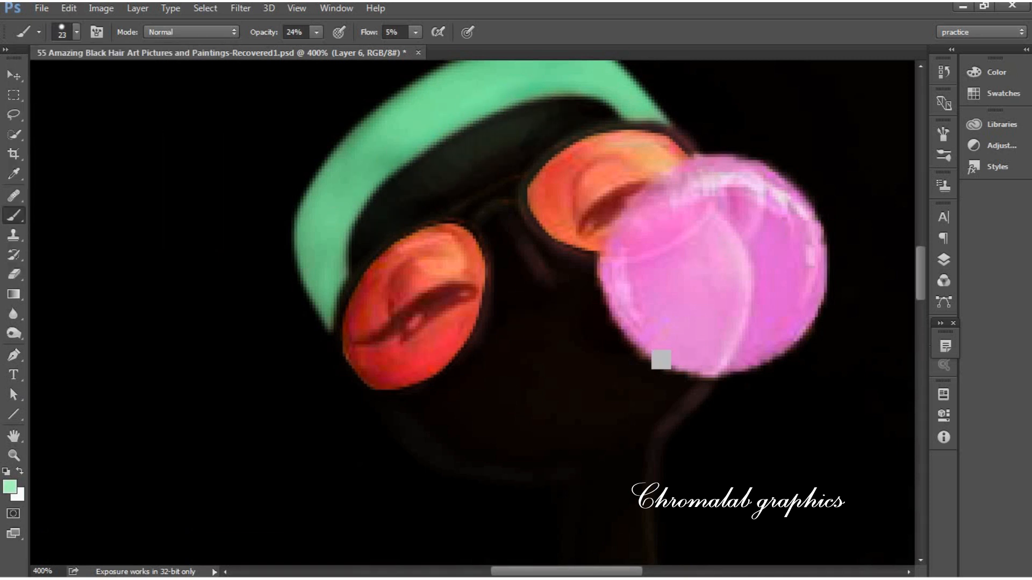
# Set the foreground colour to pink ff91ee and brush a faint bubble-gum glow over the cheek and chin at 10% opacity
pyautogui.click(10, 487)
pyautogui.click(756, 237)
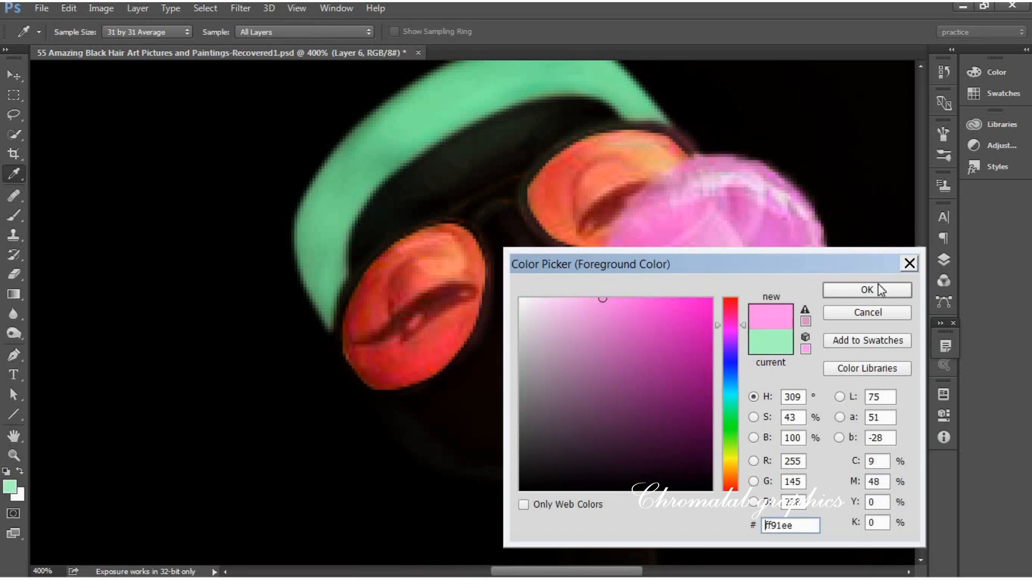
pyautogui.click(877, 285)
pyautogui.click(316, 32)
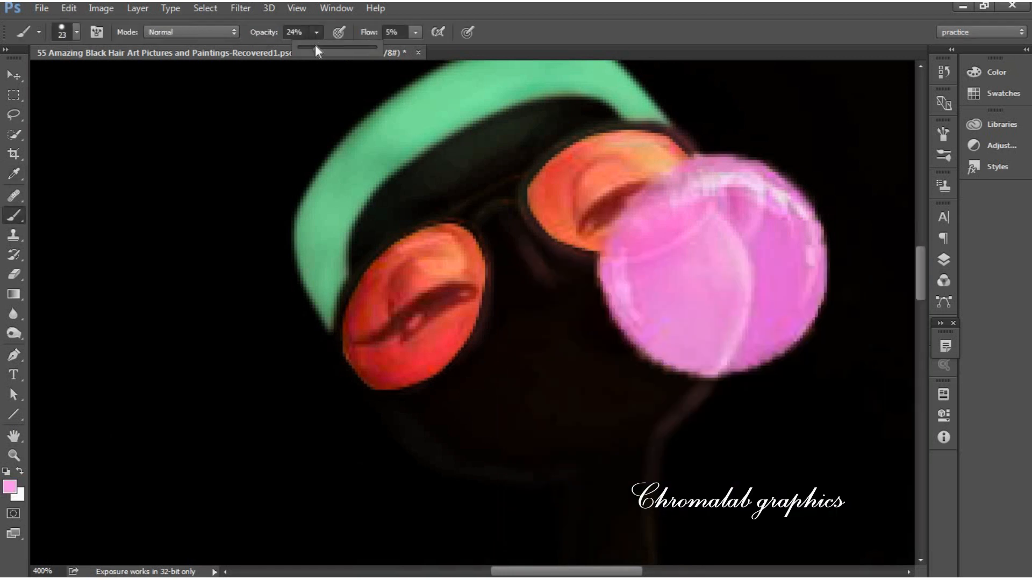
pyautogui.click(653, 382)
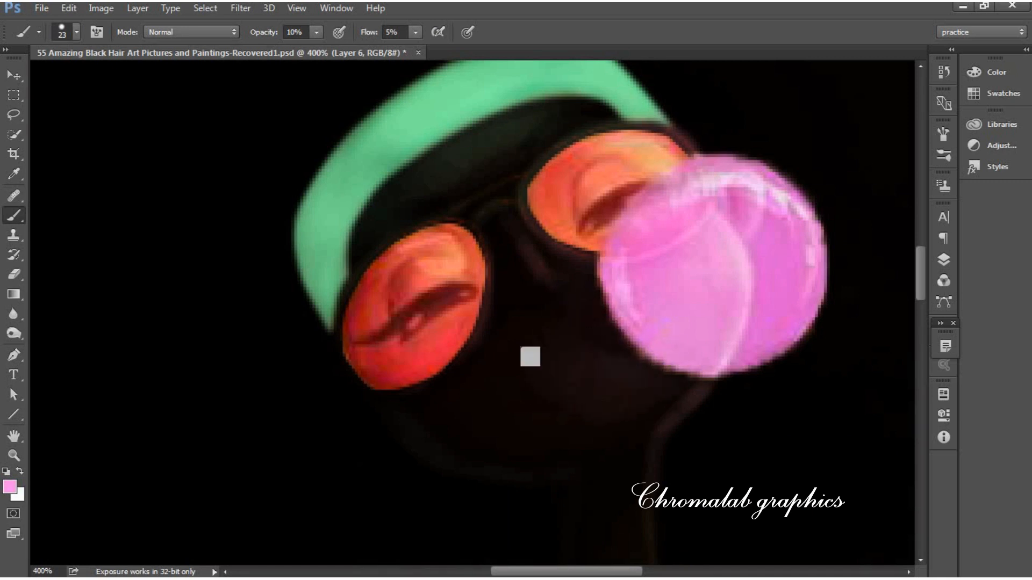
pyautogui.hotkey('ctrl', '0')
pyautogui.hotkey('ctrl', '-')
pyautogui.hotkey('ctrl', '-')
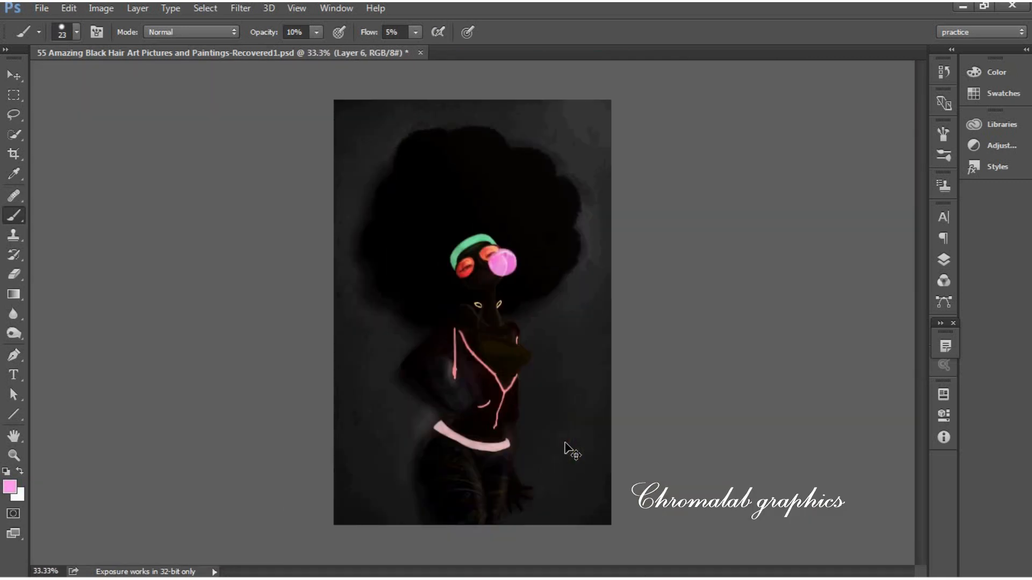
# Examine the painted glow around the neck, jacket trim and waistband up close
pyautogui.hotkey('ctrl', '+')
pyautogui.hotkey('ctrl', '+')
pyautogui.hotkey('ctrl', '+')
pyautogui.hotkey('ctrl', '+')
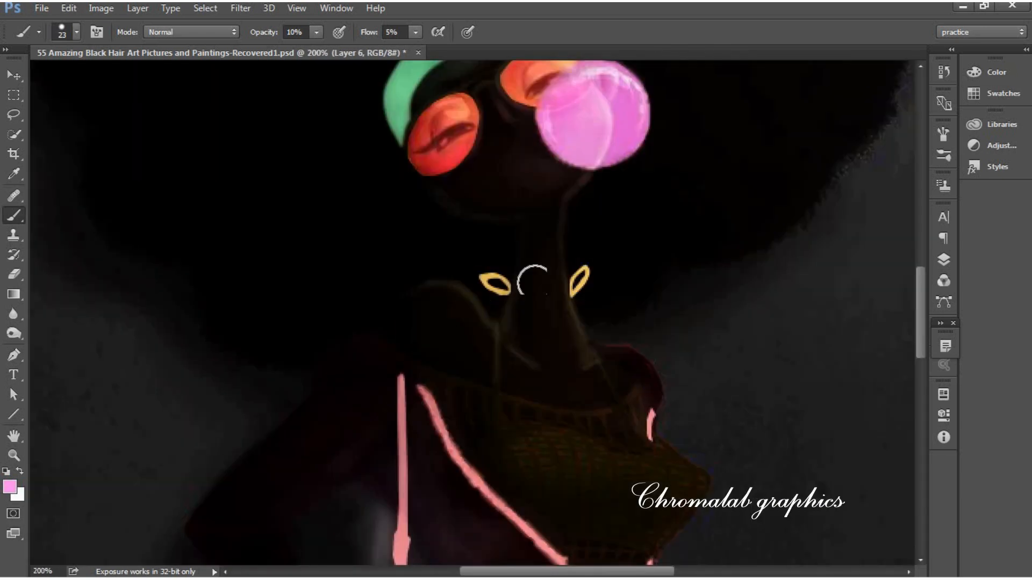
pyautogui.moveTo(920, 304); pyautogui.dragTo(928, 395)
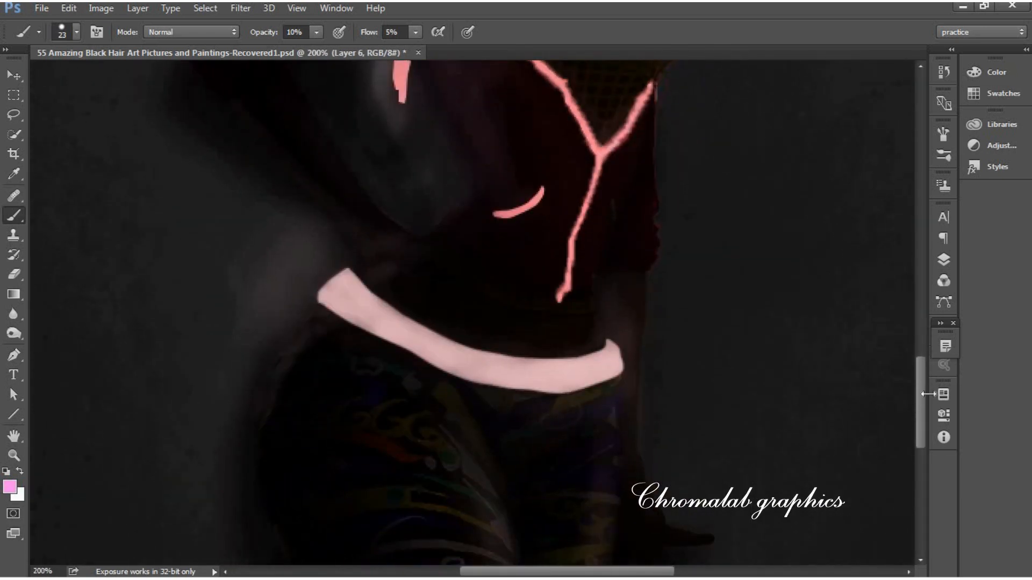
pyautogui.click(944, 259)
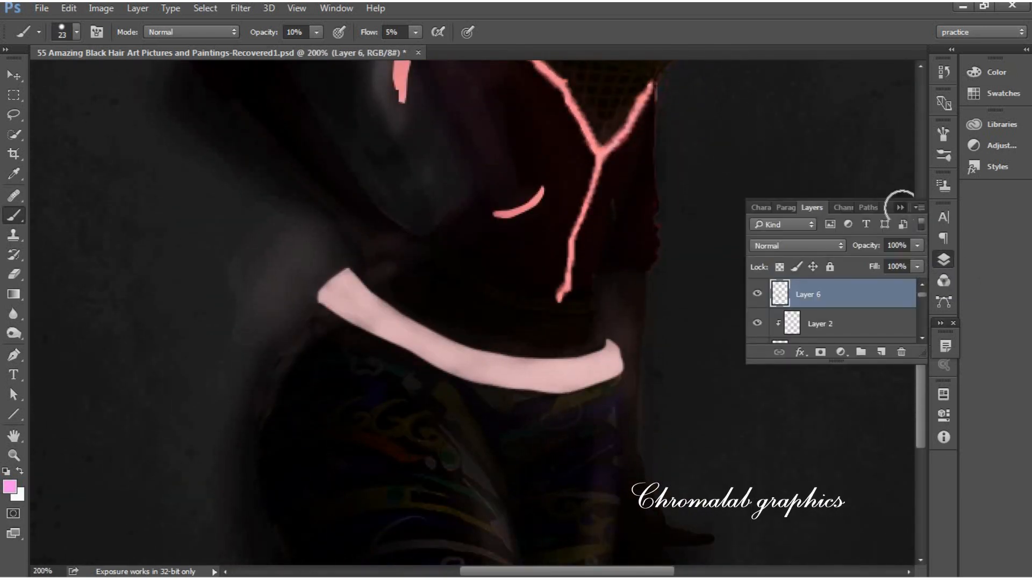
pyautogui.click(900, 207)
pyautogui.hotkey('ctrl', '-')
pyautogui.hotkey('ctrl', '-')
pyautogui.hotkey('ctrl', '-')
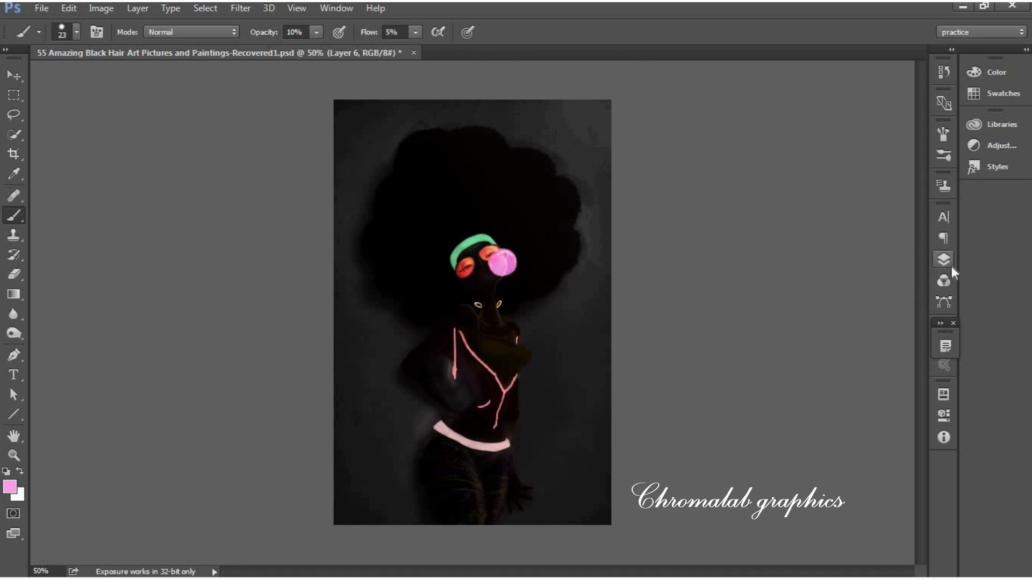
# Darken the image further by setting the white output level of the Levels 1 adjustment to 78
pyautogui.click(951, 260)
pyautogui.click(922, 339)
pyautogui.click(922, 338)
pyautogui.click(923, 340)
pyautogui.click(923, 340)
pyautogui.click(783, 300)
pyautogui.doubleClick(783, 299)
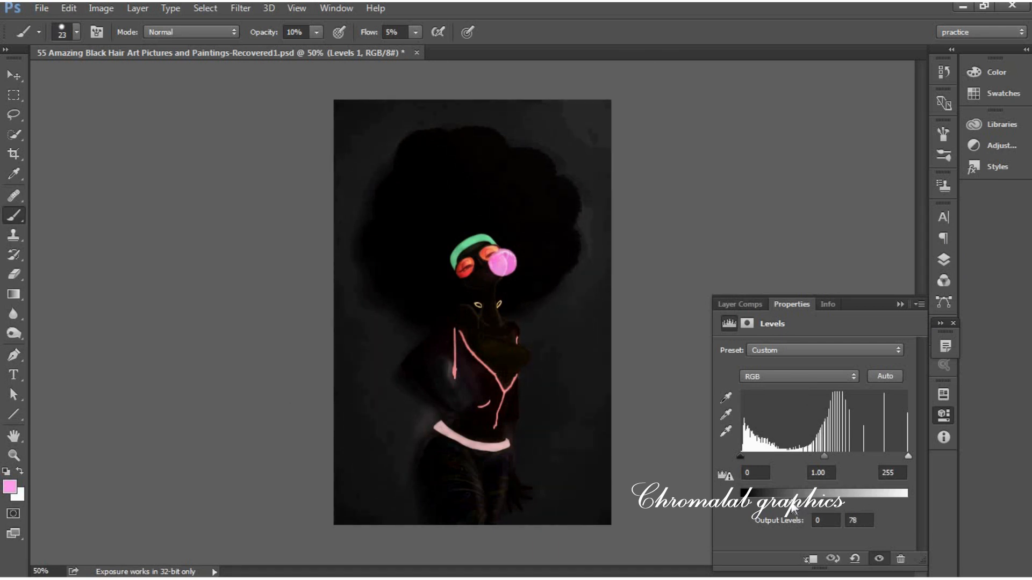
pyautogui.click(893, 305)
# Make Layer 6 active and set the foreground colour to a near-black sampled from the dark area beside the bent arm
pyautogui.hotkey('ctrl', '+')
pyautogui.hotkey('ctrl', '+')
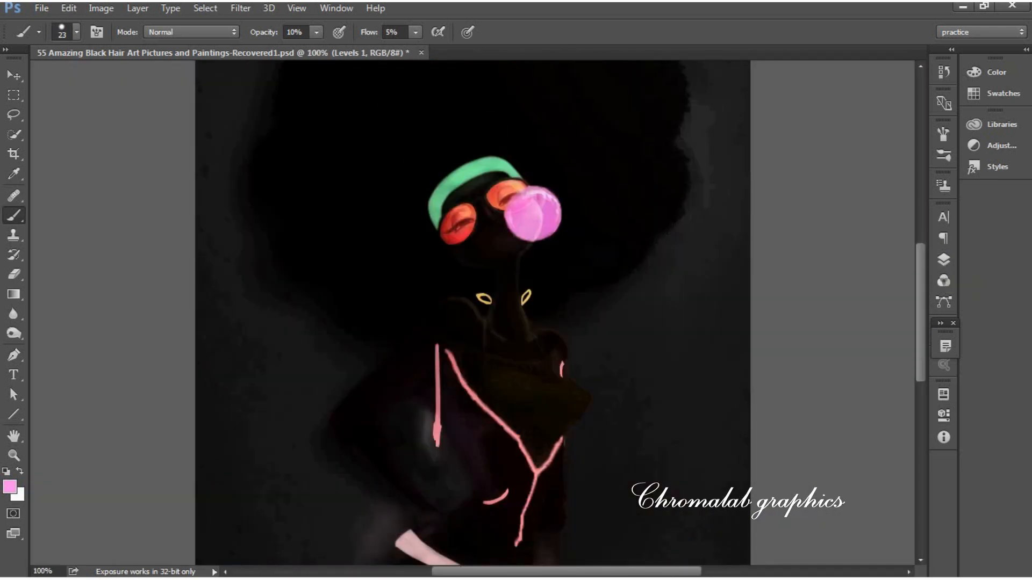
pyautogui.moveTo(921, 269); pyautogui.dragTo(928, 295)
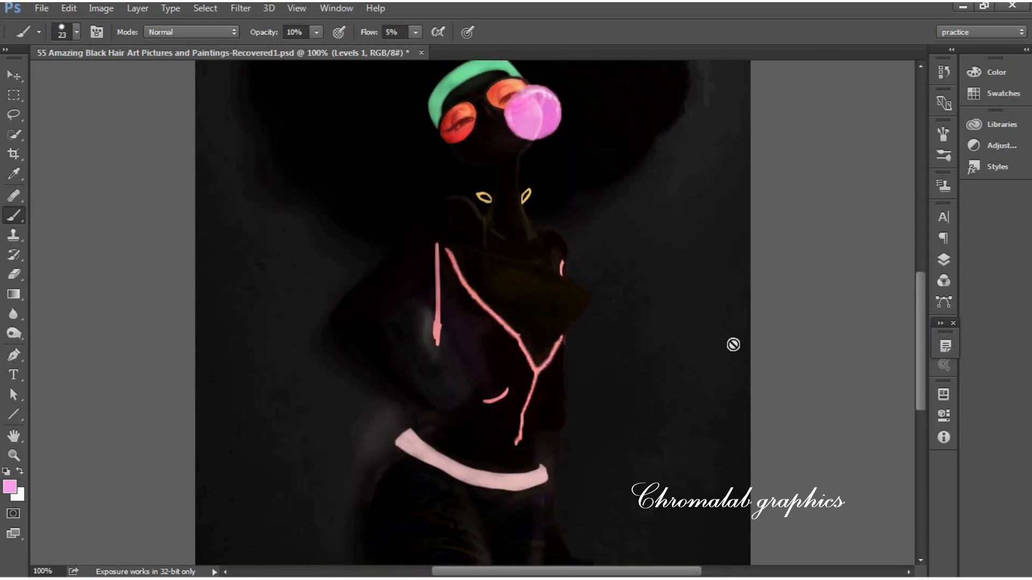
pyautogui.click(944, 260)
pyautogui.click(860, 296)
pyautogui.click(16, 493)
pyautogui.click(352, 399)
pyautogui.click(866, 290)
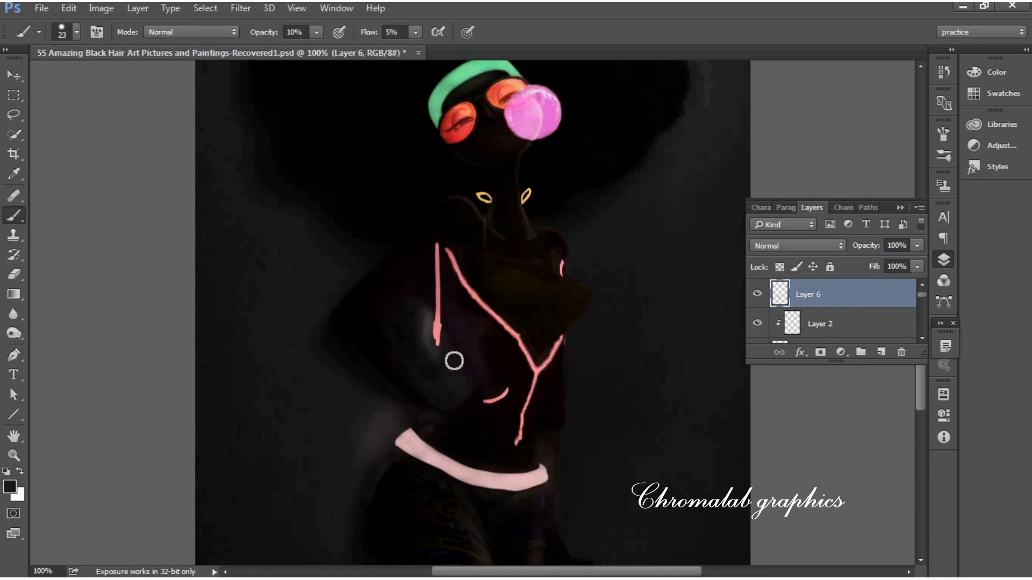
# Paint over the greyish patch between the bent arm and the torso with a 44 px brush, raising its opacity to 33%
pyautogui.click(77, 32)
pyautogui.click(423, 394)
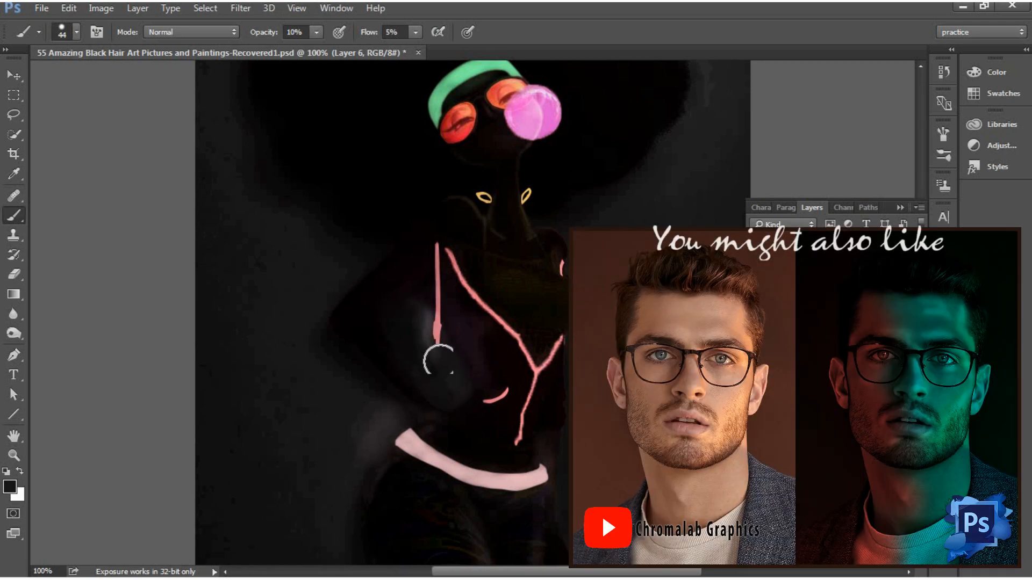
pyautogui.click(317, 32)
pyautogui.click(455, 382)
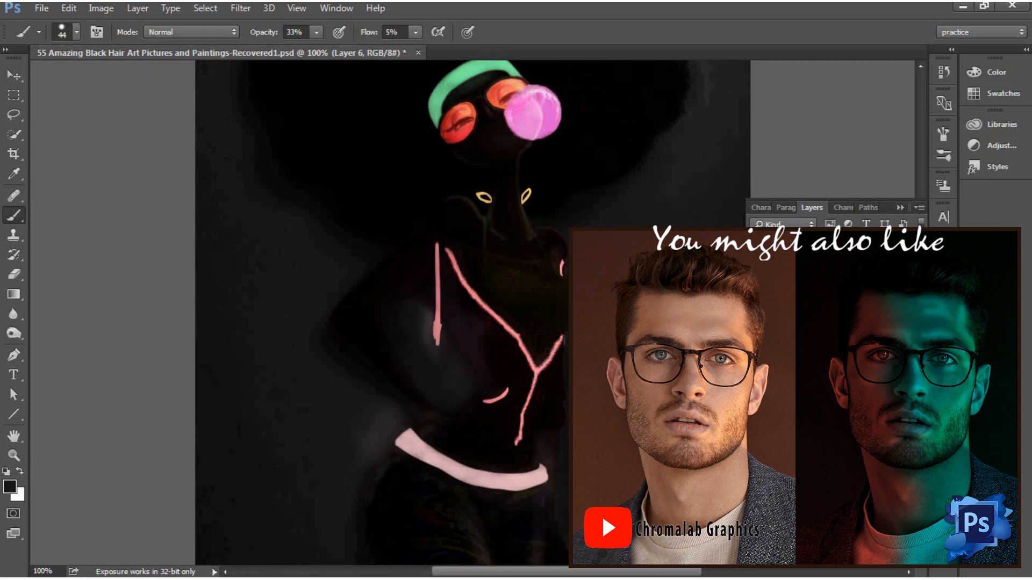
pyautogui.click(14, 75)
pyautogui.hotkey('ctrl', '-')
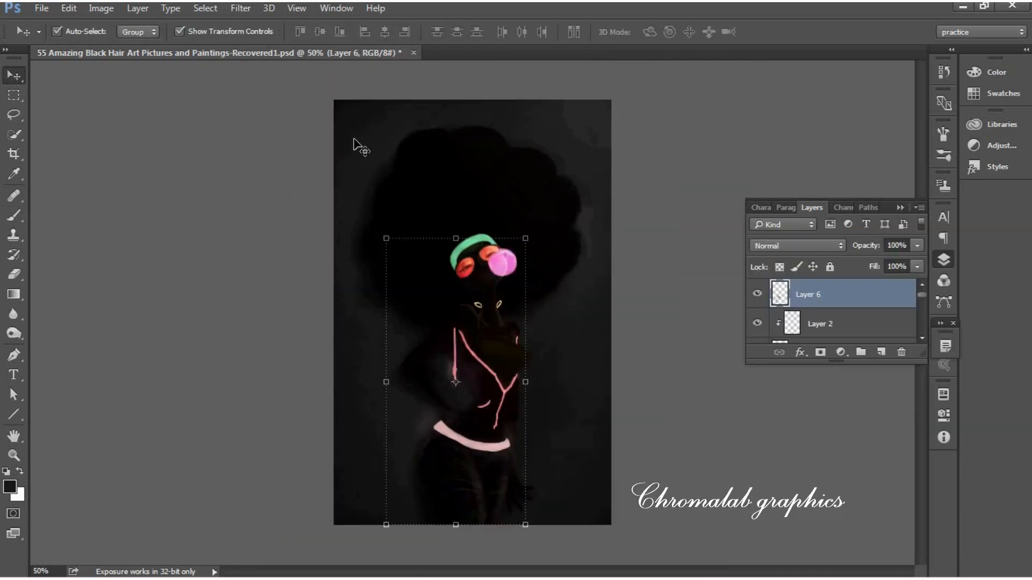